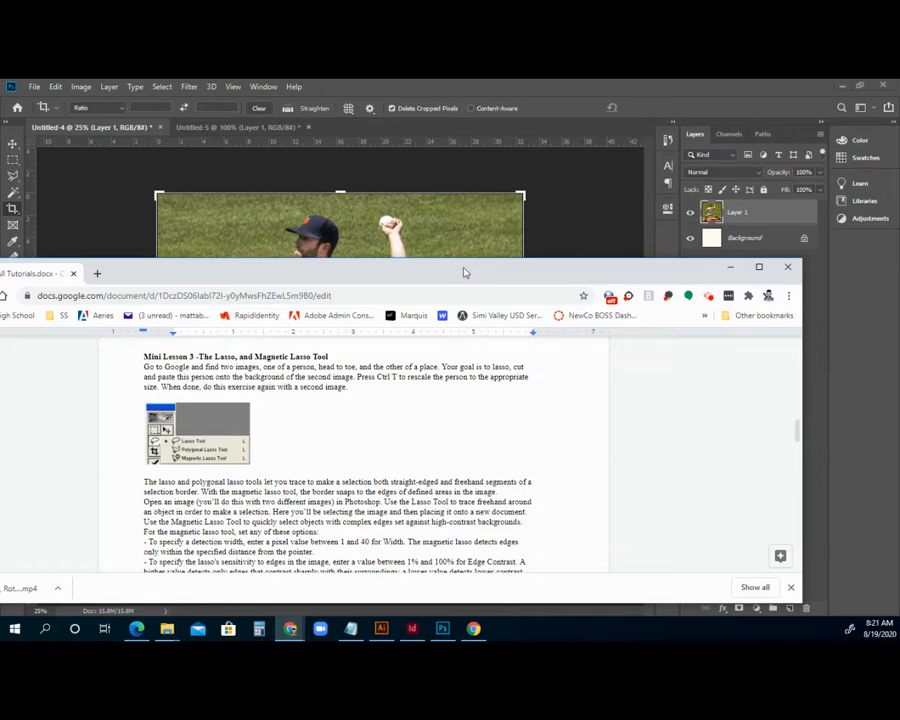
Move the browser window with the lesson document aside and minimize it to return to Photoshop.
left_click_drag(465, 270, 331, 266)
key("super+Down")
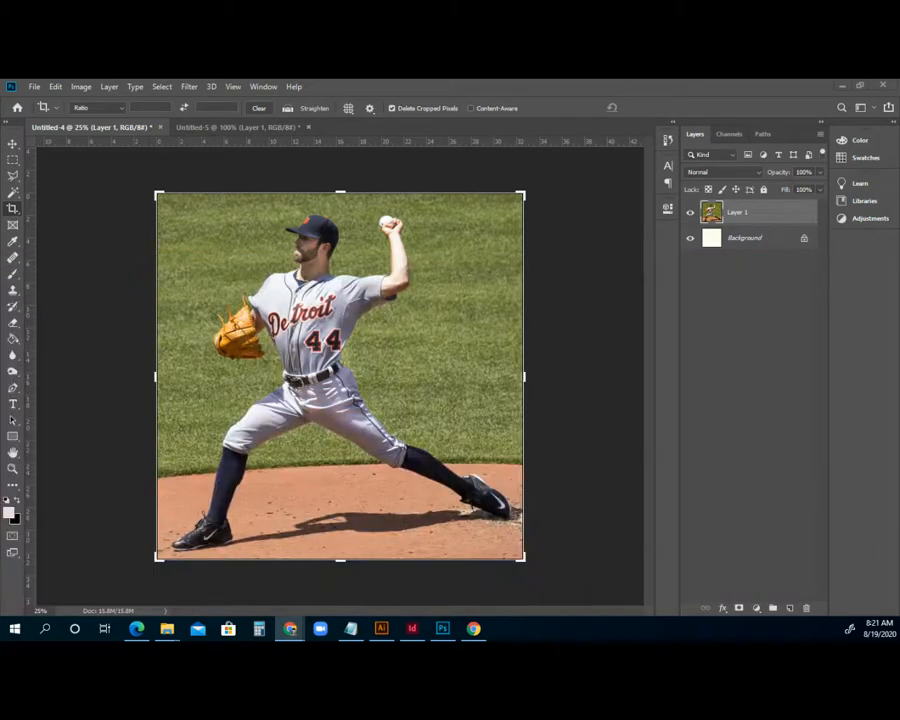
left_click(13, 177)
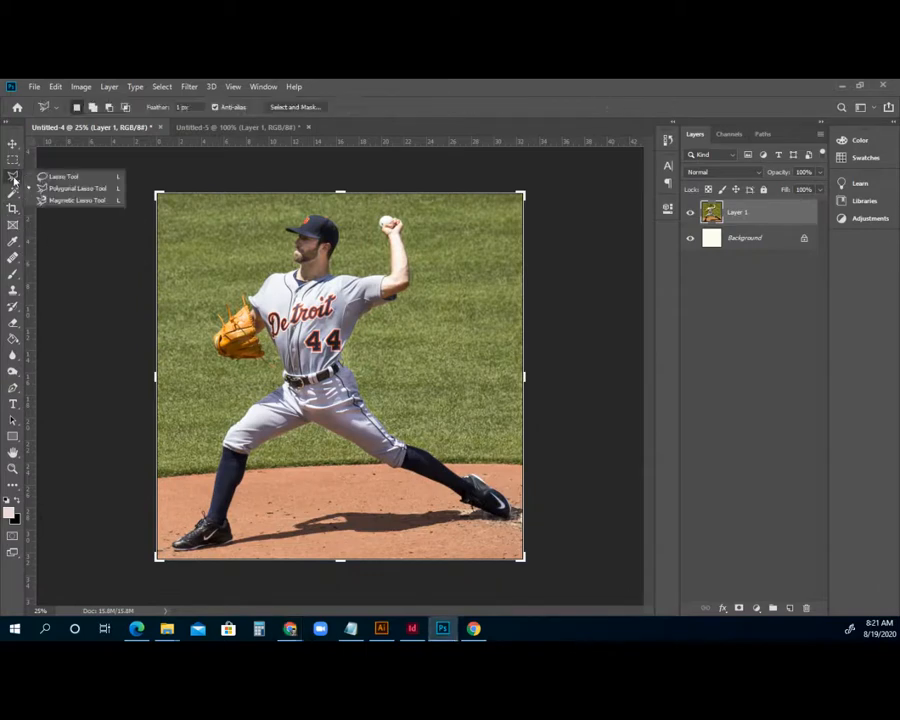
left_click(75, 201)
left_click(14, 161)
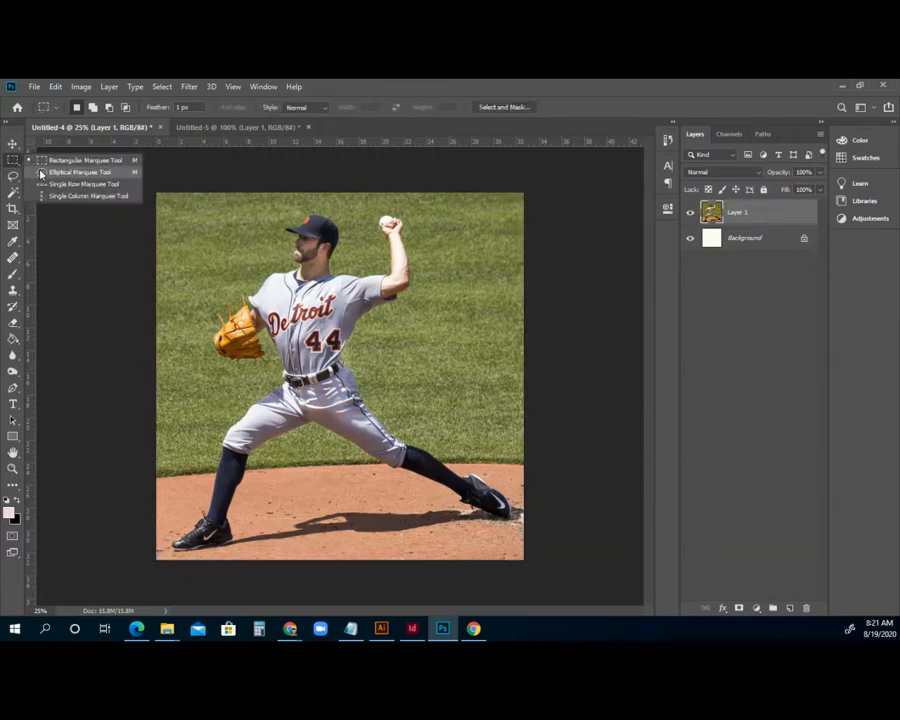
left_click(14, 192)
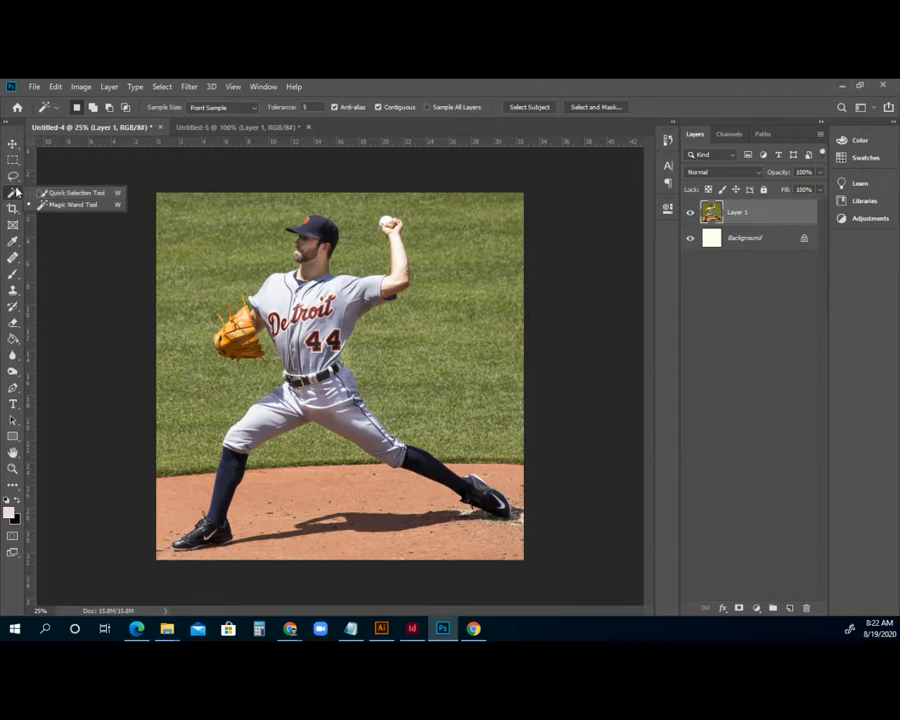
left_click(13, 177)
right_click(14, 180)
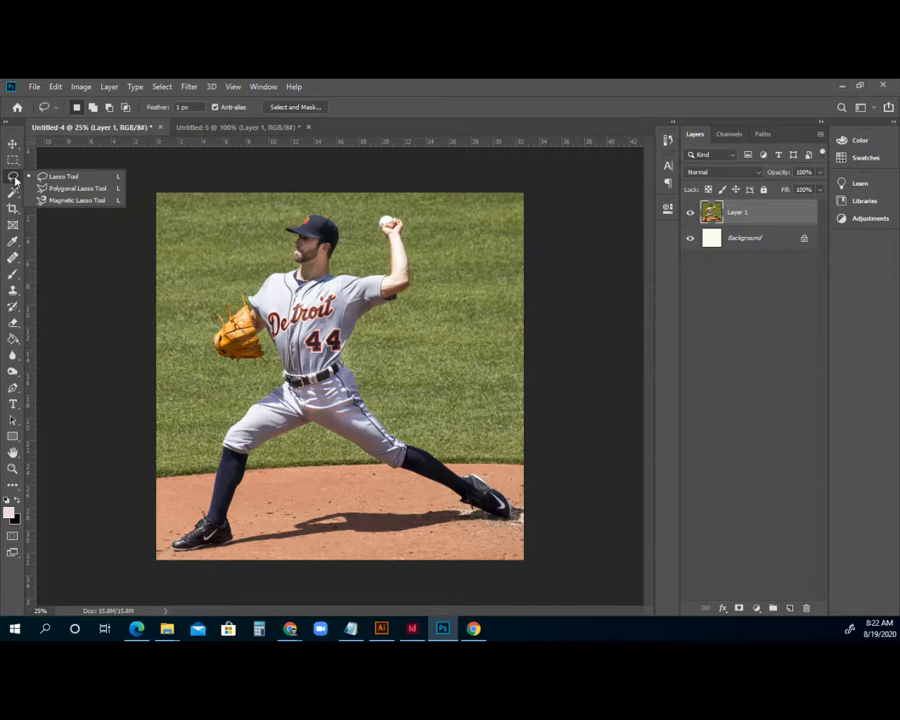
left_click(13, 178)
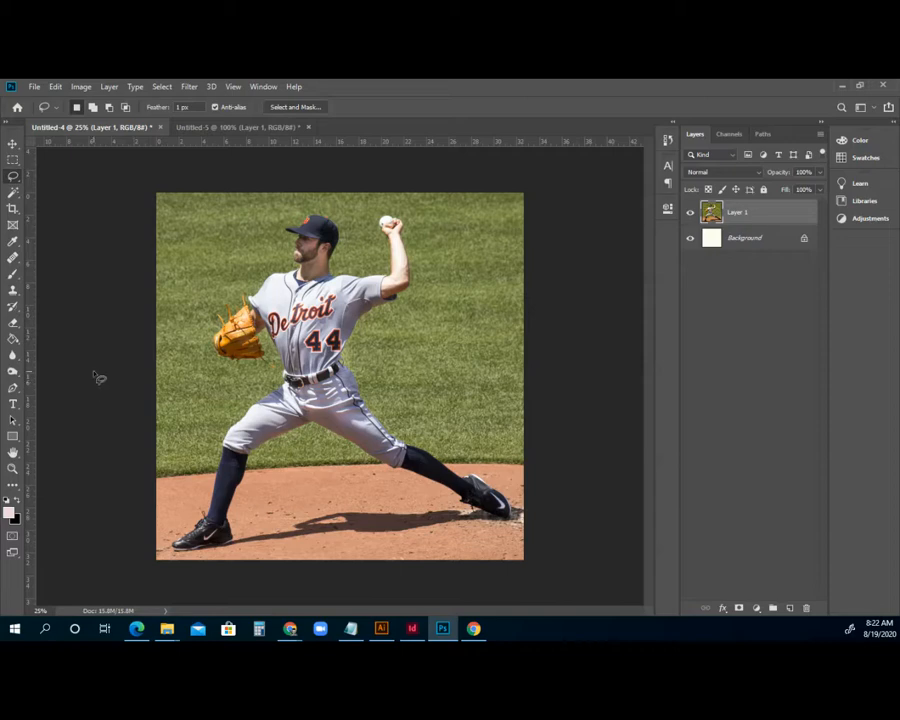
left_click(229, 128)
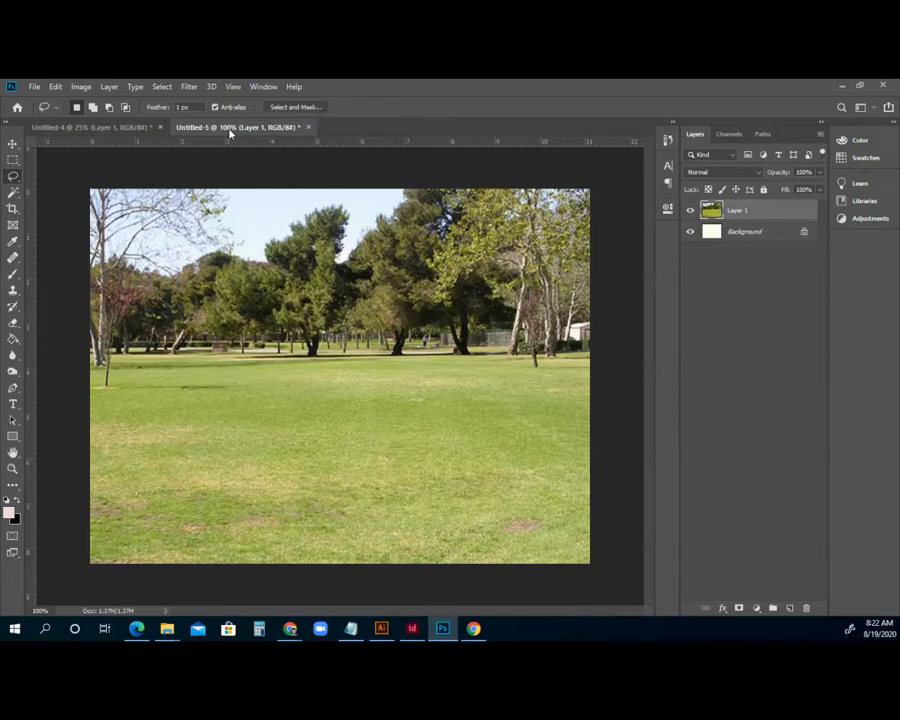
left_click(111, 129)
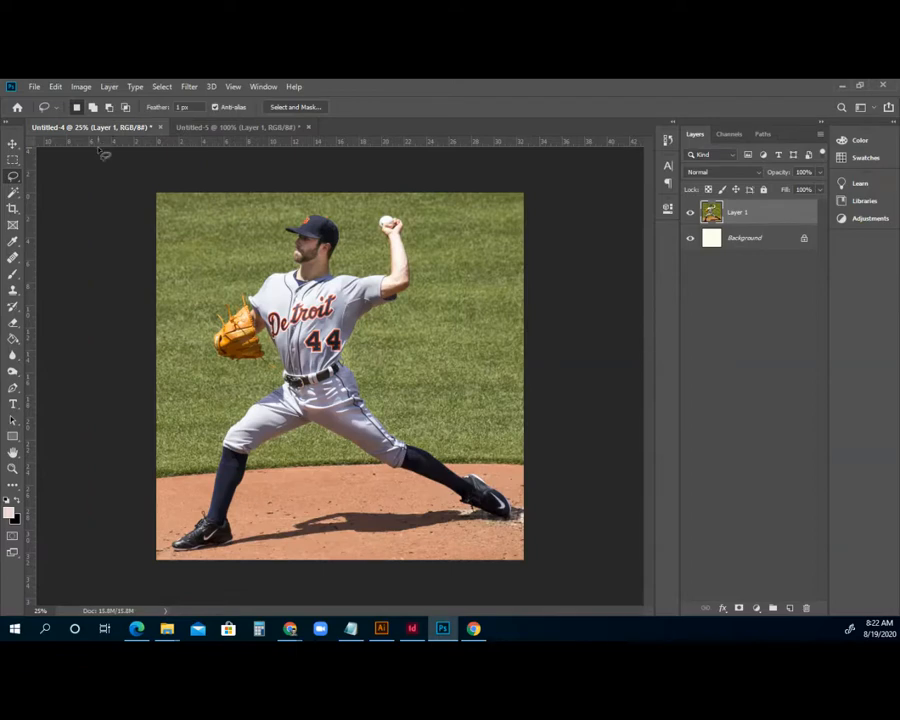
Choose the Magnetic Lasso Tool for the pitcher image.
right_click(13, 177)
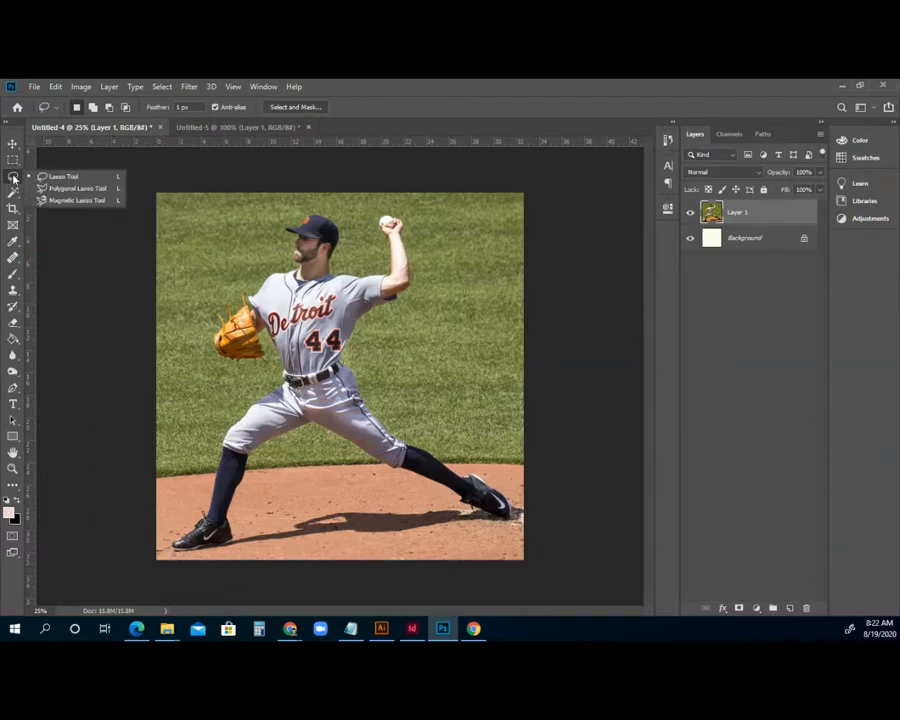
left_click(61, 201)
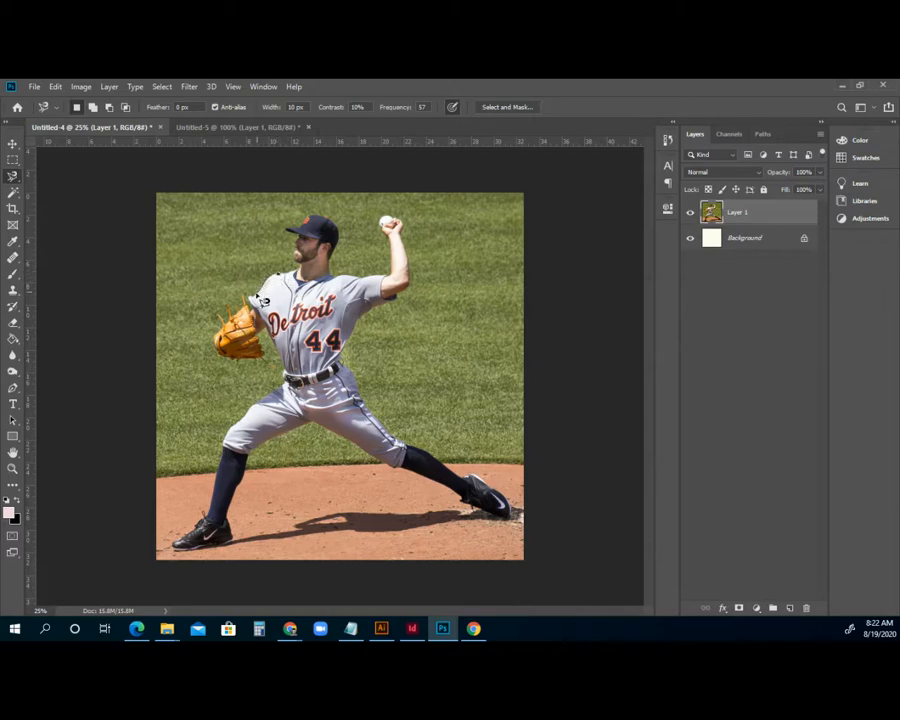
mouse_move(253, 310)
left_mouse_down()
mouse_move(221, 357)
mouse_move(265, 363)
mouse_move(272, 330)
mouse_move(294, 383)
mouse_move(236, 433)
mouse_move(220, 501)
mouse_move(183, 542)
mouse_move(187, 555)
mouse_move(233, 549)
mouse_move(246, 481)
mouse_move(365, 429)
mouse_move(413, 371)
mouse_move(432, 320)
mouse_move(203, 316)
mouse_move(431, 268)
mouse_move(285, 276)
mouse_move(399, 268)
mouse_move(515, 308)
mouse_move(313, 345)
mouse_move(191, 445)
mouse_move(411, 434)
mouse_move(251, 396)
mouse_move(415, 275)
mouse_move(300, 258)
mouse_move(240, 262)
mouse_move(365, 375)
left_mouse_up()
double_click(363, 375)
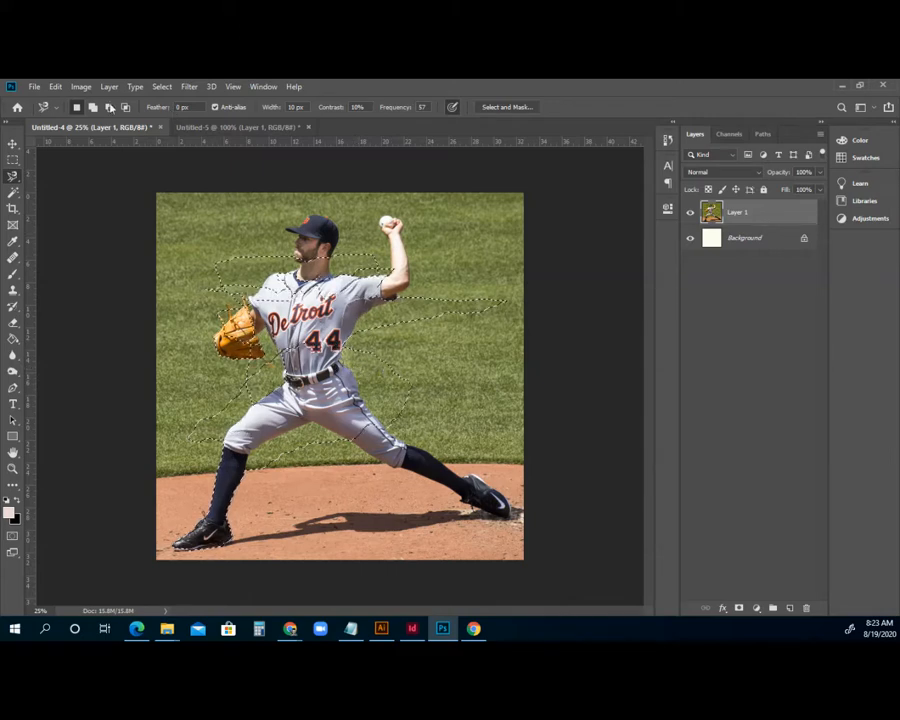
left_click(56, 86)
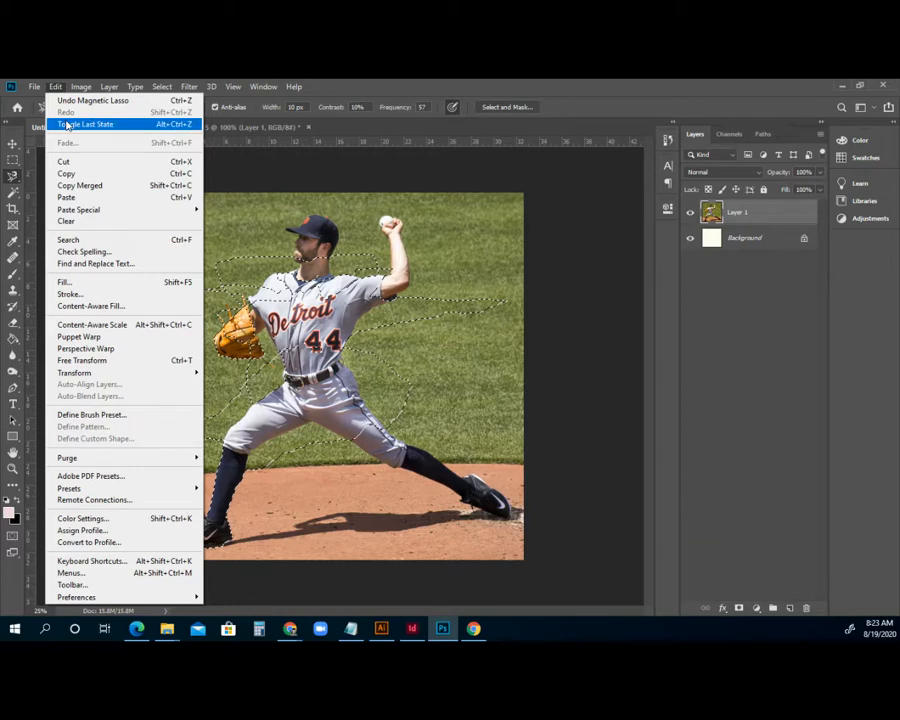
left_click(67, 125)
left_click(55, 87)
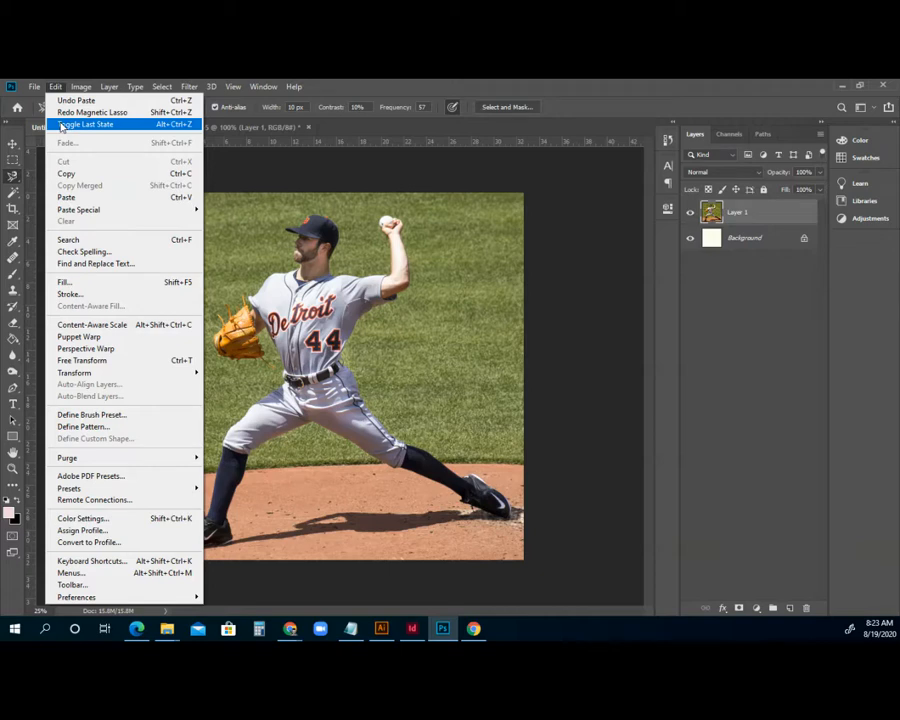
left_click(391, 92)
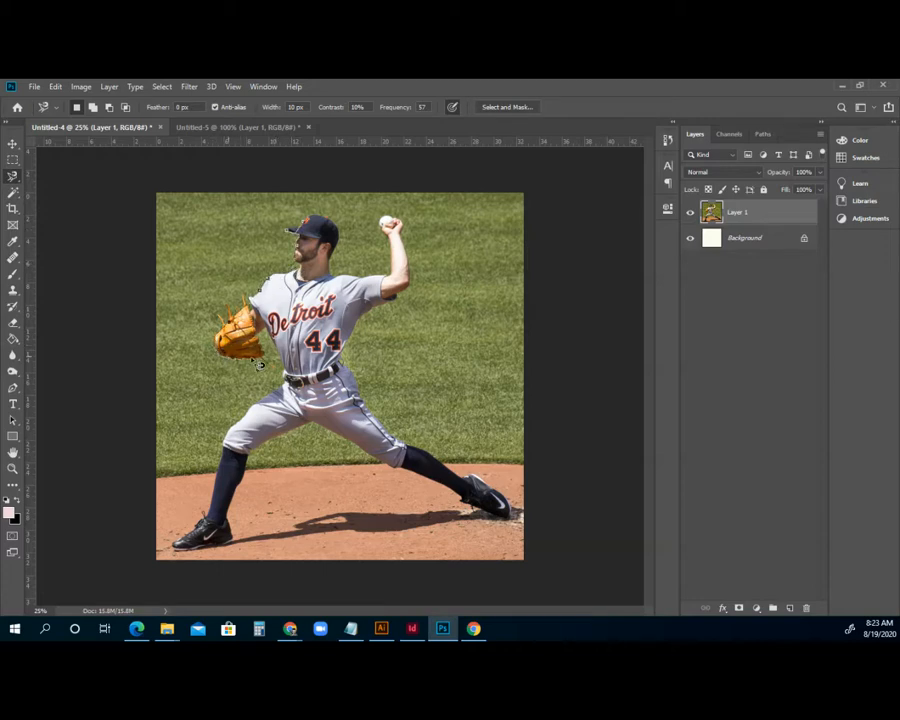
Trace around the whole pitcher with the Magnetic Lasso, closing the outline at the cap to select him.
left_click(286, 384)
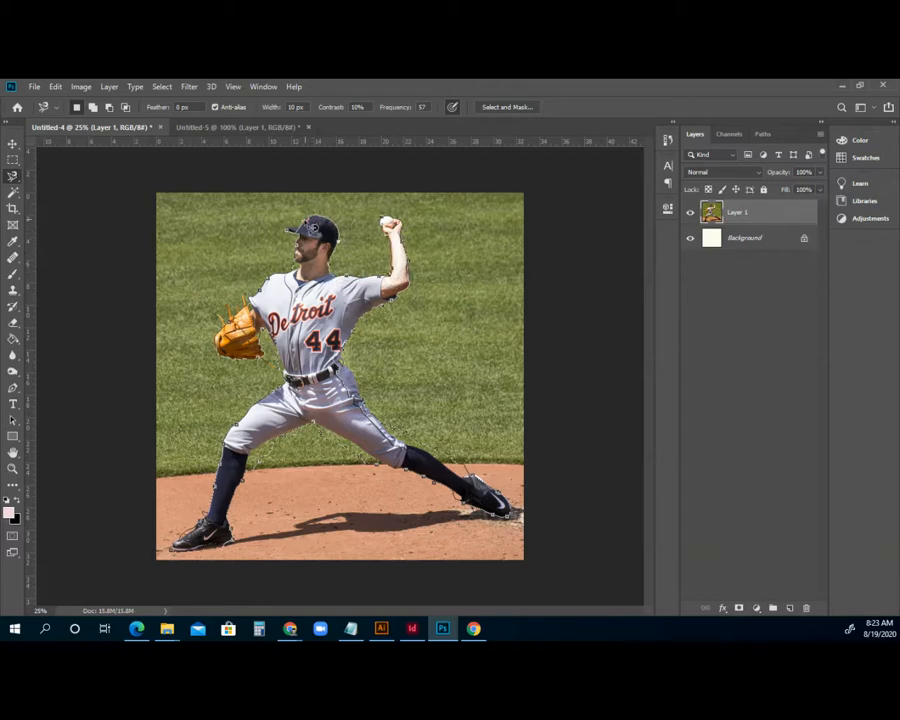
left_click(305, 226)
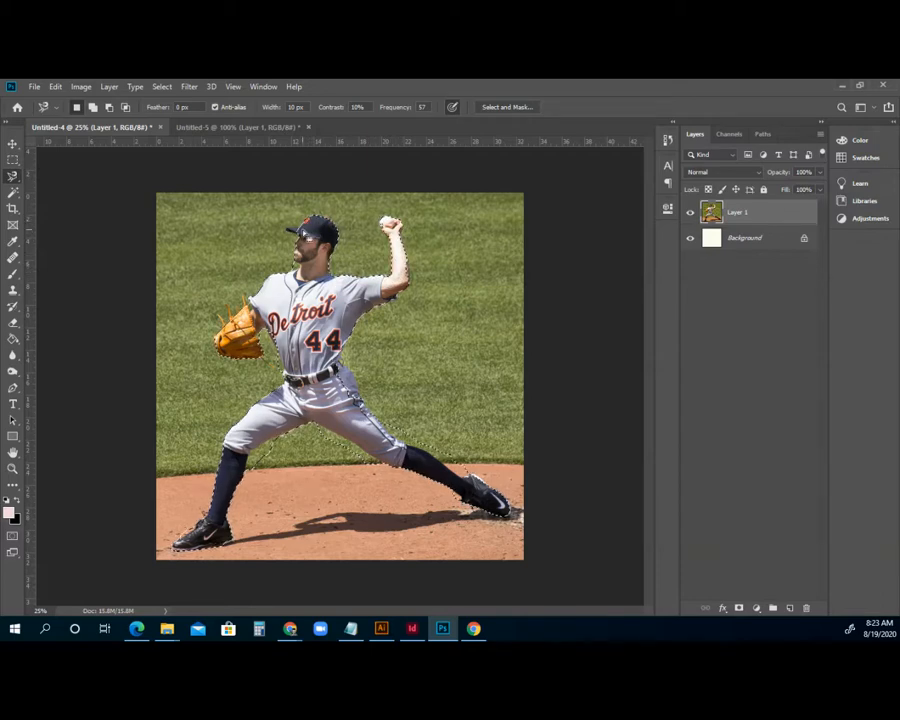
Zoom in on the pitcher's head and torso at 66.7% and switch to the freehand Lasso Tool.
left_click(13, 468)
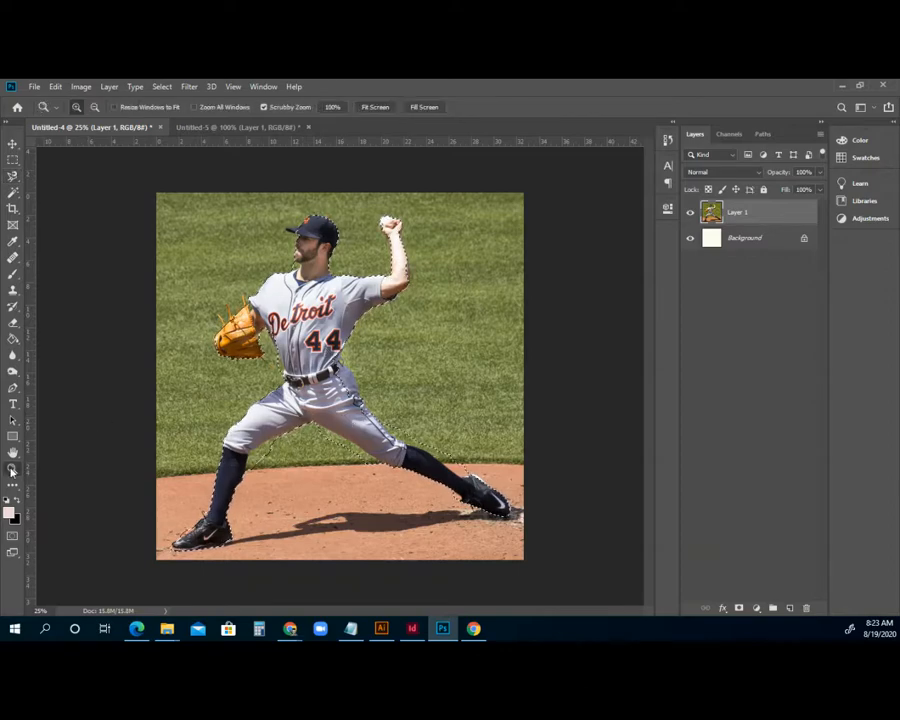
left_click_drag(330, 241, 296, 250)
left_click(13, 453)
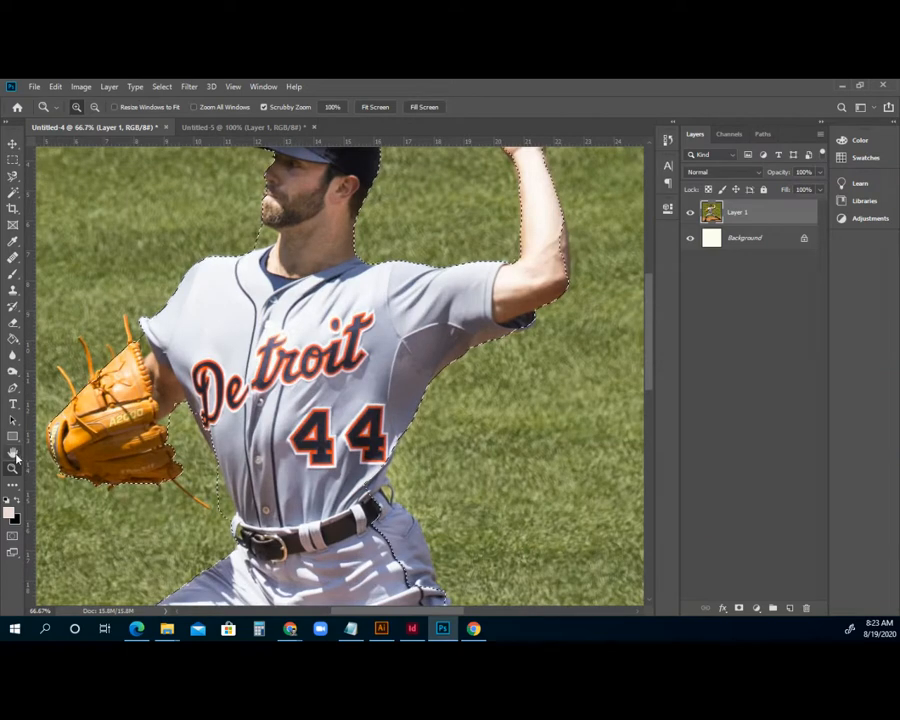
left_click_drag(196, 312, 260, 438)
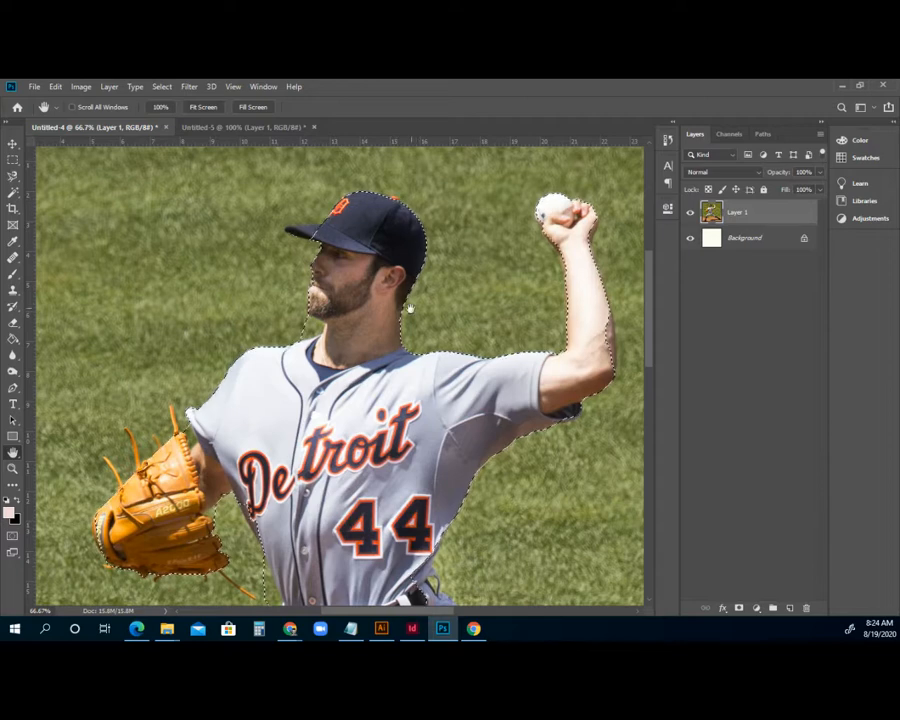
left_click(12, 177)
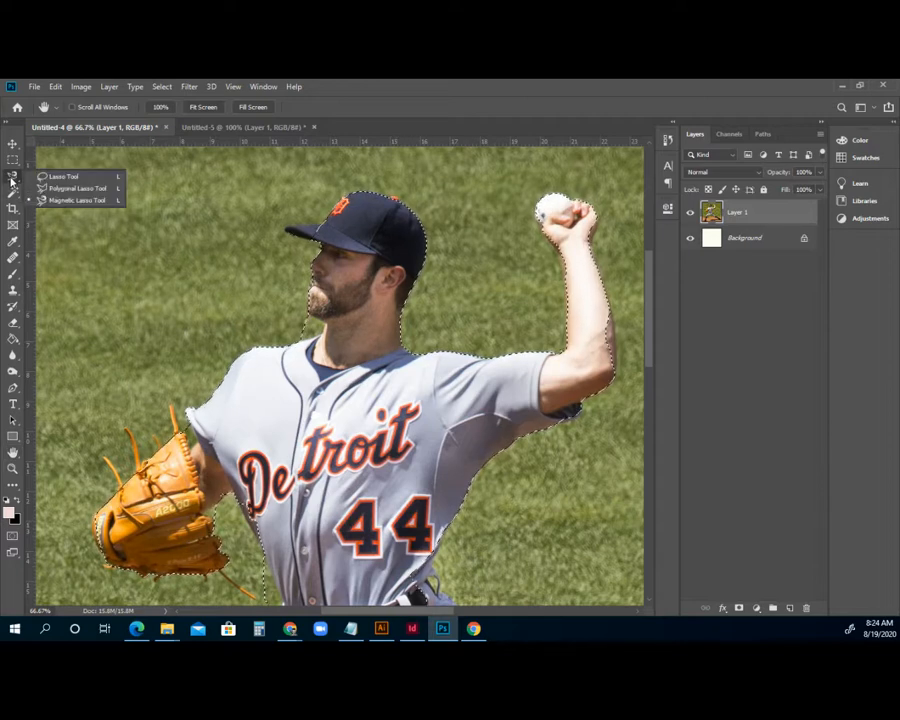
left_click(62, 176)
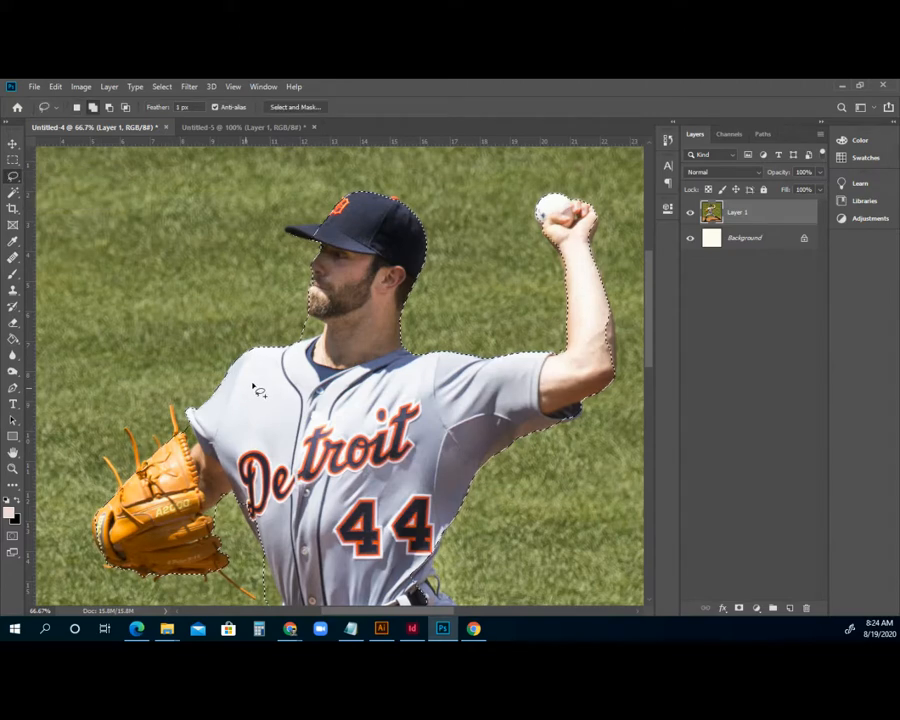
Try adding a patch of grass above the glove-side shoulder to the selection and subtracting a patch from the throwing-side shoulder.
left_click_drag(240, 372, 244, 352)
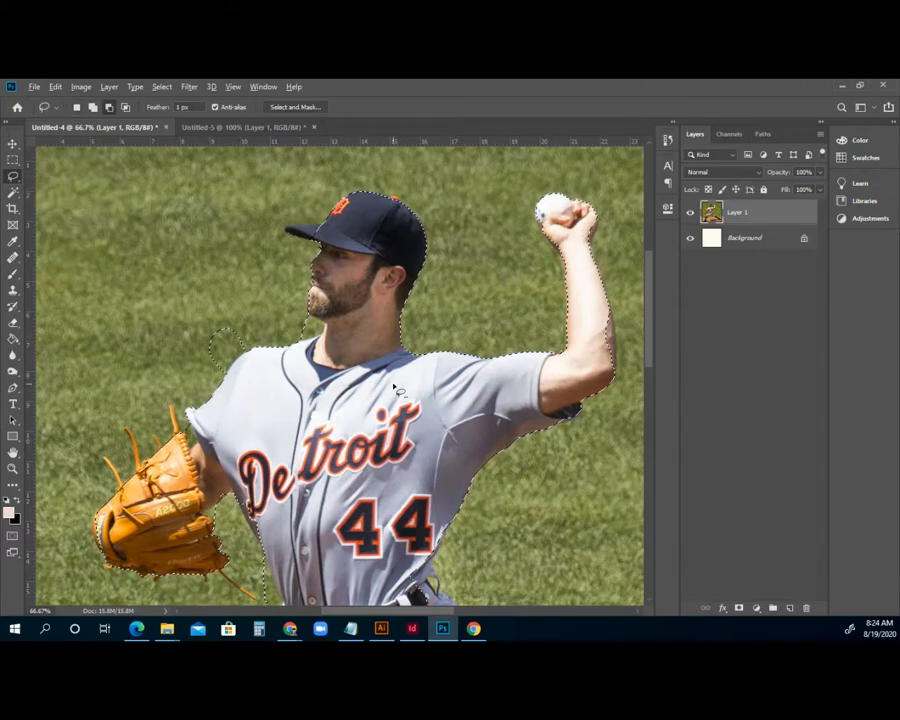
left_click_drag(437, 378, 440, 378)
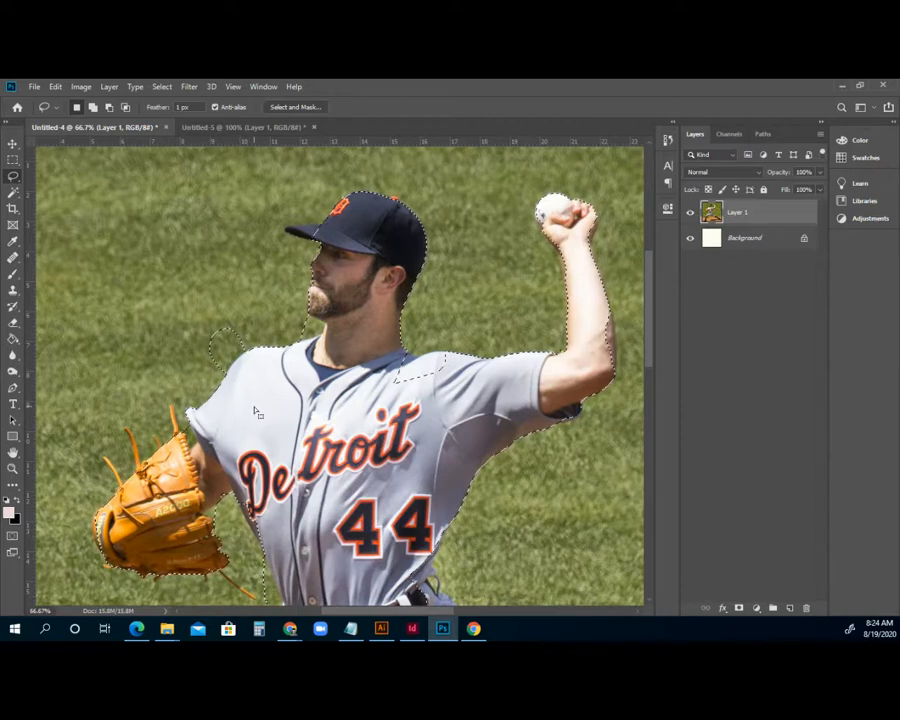
key("shift")
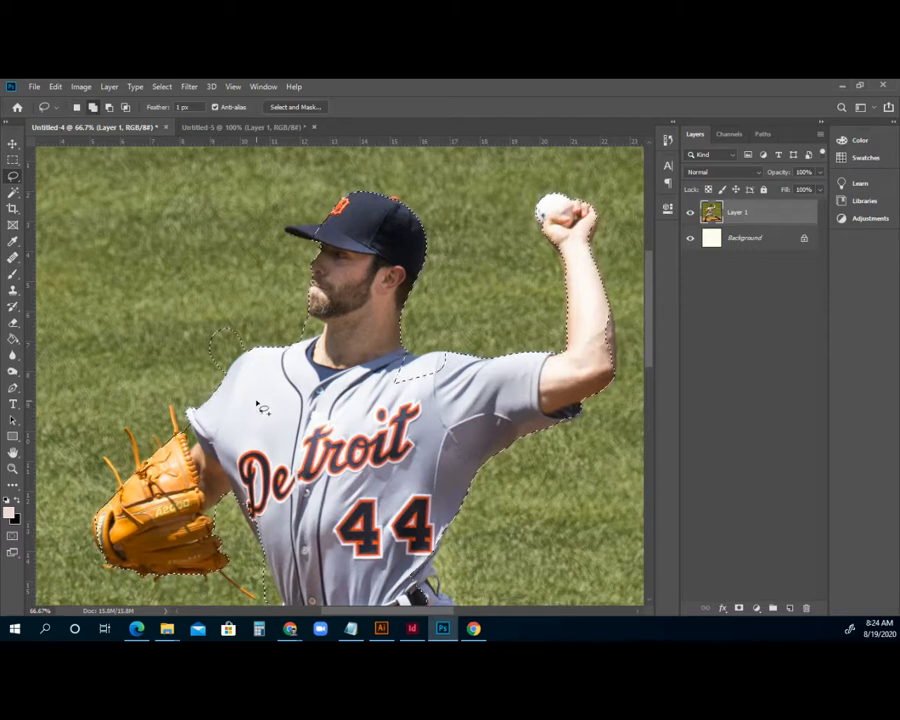
key("alt")
key("alt")
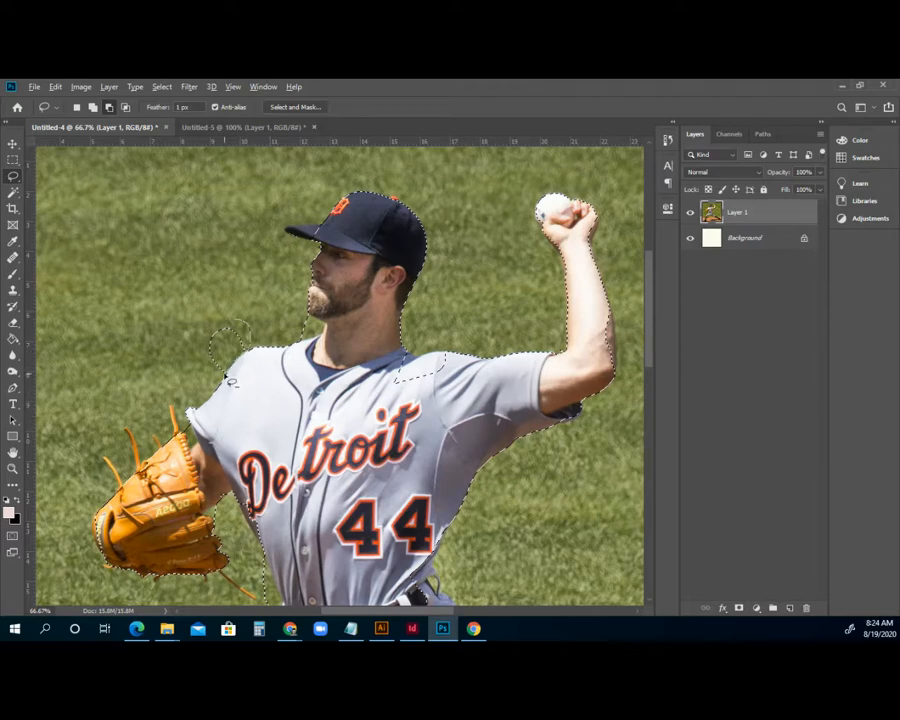
Subtract the grass patch above the glove-side shoulder and add the missing throwing-side shoulder patch back to the selection.
mouse_move(178, 331)
left_mouse_down()
mouse_move(190, 312)
mouse_move(226, 311)
left_mouse_up()
left_click_drag(247, 328, 247, 329)
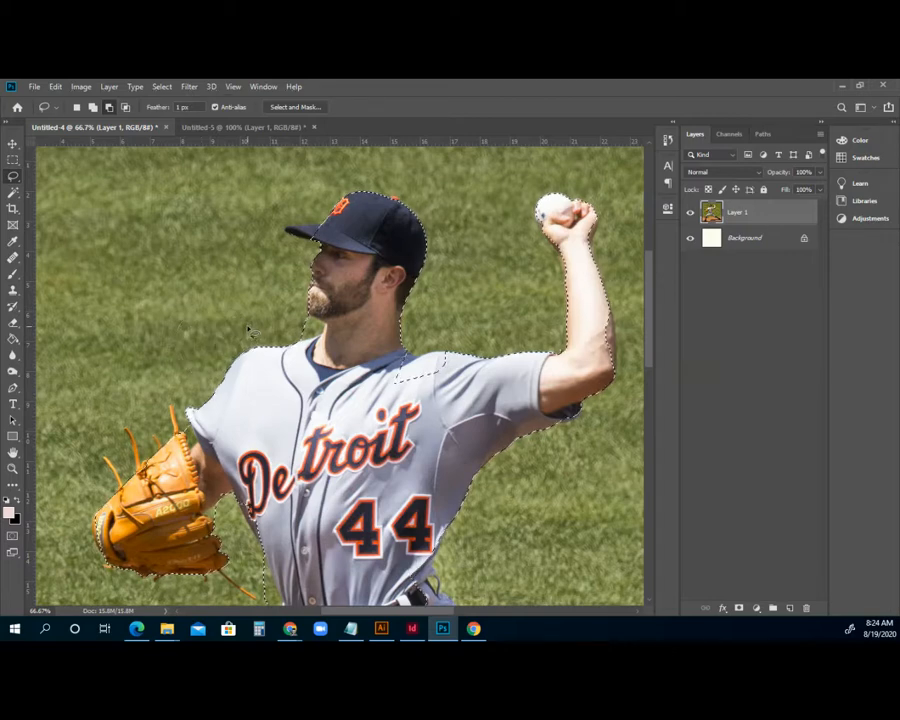
mouse_move(412, 384)
left_mouse_down()
mouse_move(414, 374)
mouse_move(462, 372)
mouse_move(458, 366)
left_mouse_up()
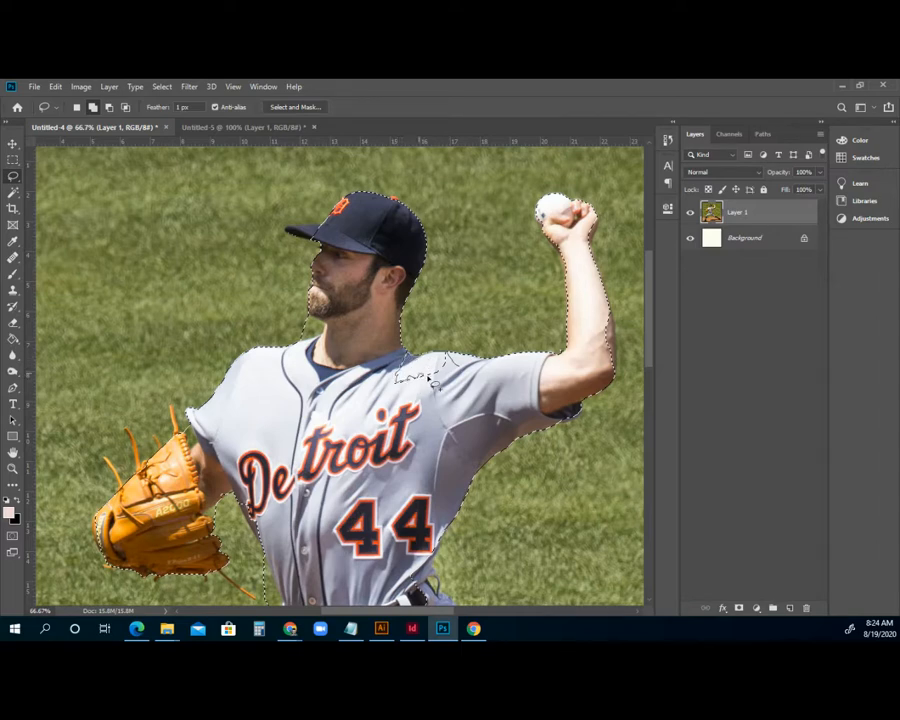
left_click_drag(452, 370, 446, 373)
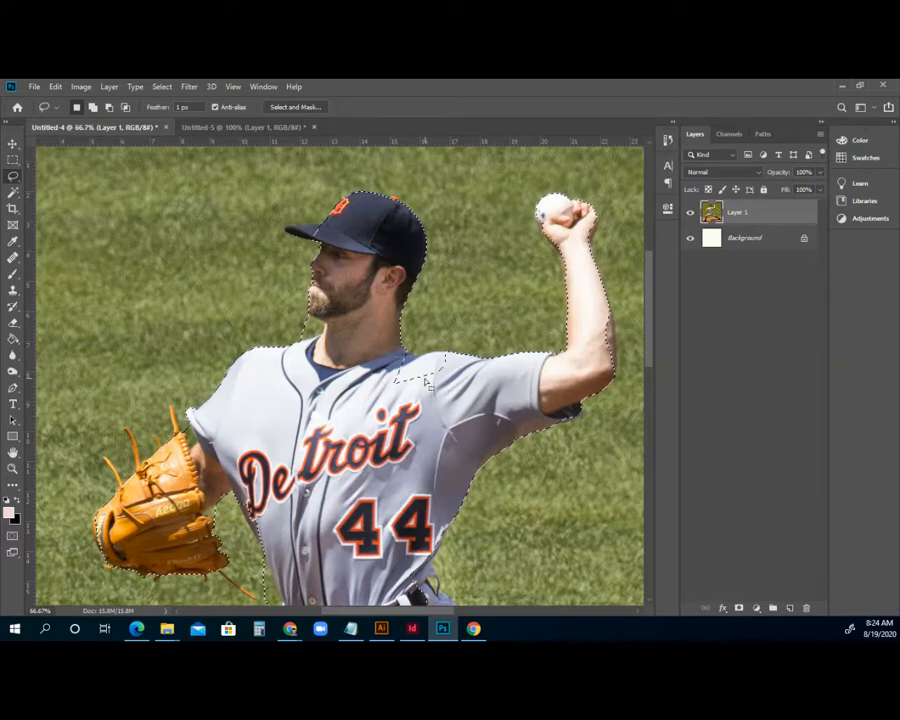
left_click_drag(428, 380, 457, 363)
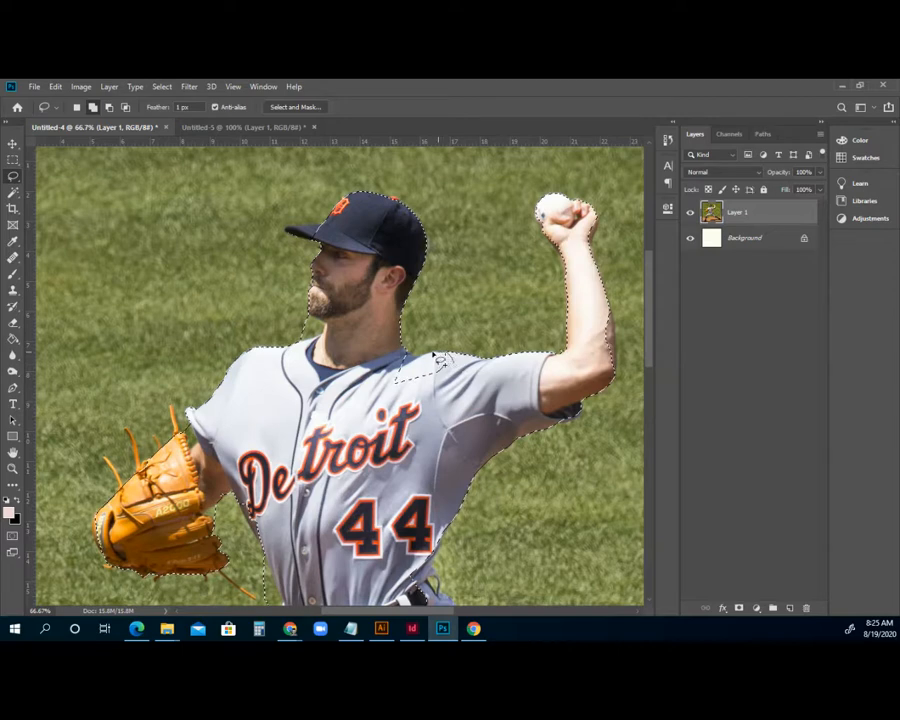
mouse_move(426, 364)
left_mouse_down()
mouse_move(408, 354)
mouse_move(388, 376)
mouse_move(429, 406)
mouse_move(460, 387)
mouse_move(455, 372)
left_mouse_up()
Subtract the grass beneath the pitcher's chin from the selection and add the cap's brim to it.
key("alt")
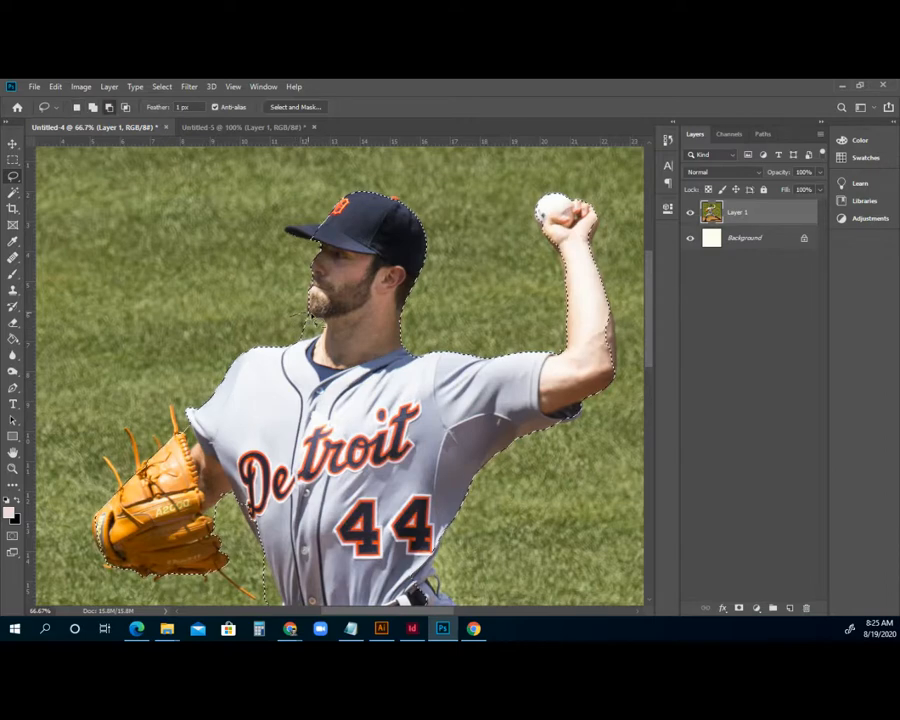
mouse_move(333, 332)
left_mouse_down()
mouse_move(290, 330)
mouse_move(335, 318)
mouse_move(322, 283)
left_mouse_up()
mouse_move(320, 233)
left_mouse_down()
mouse_move(288, 230)
mouse_move(298, 250)
left_mouse_up()
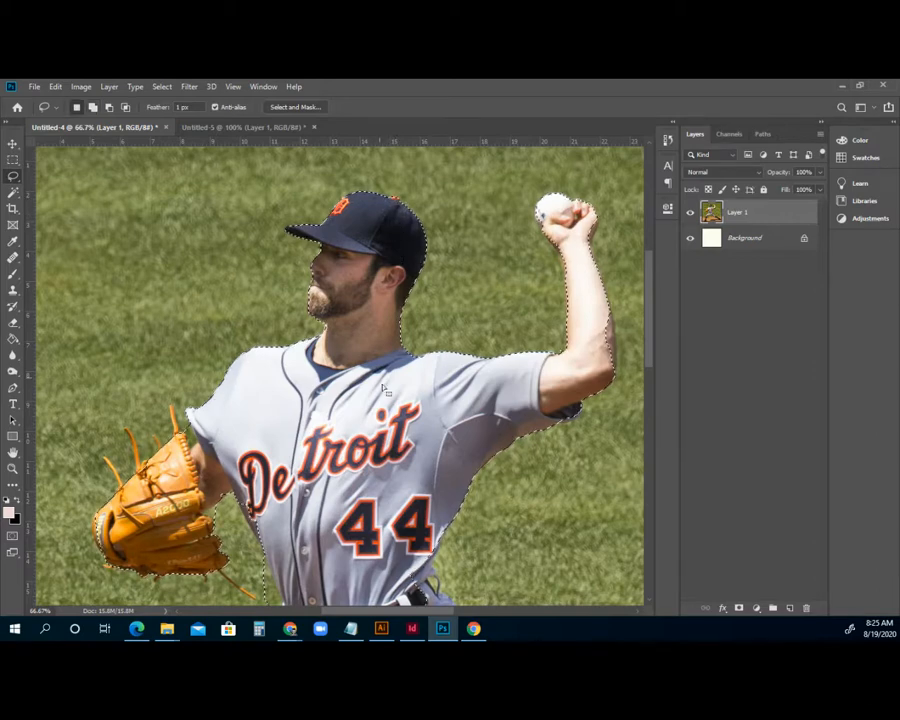
Add the outer edge of the throwing forearm and the dark tip of its sleeve to the selection.
mouse_move(592, 300)
left_mouse_down()
mouse_move(605, 380)
mouse_move(560, 396)
left_mouse_up()
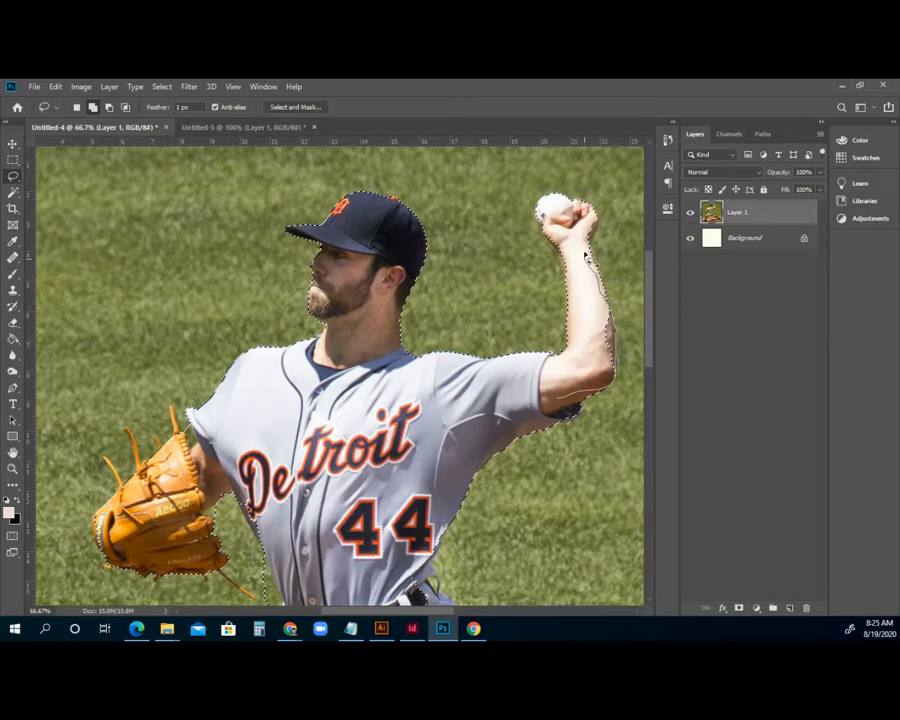
mouse_move(593, 213)
left_mouse_down()
mouse_move(578, 235)
mouse_move(577, 370)
mouse_move(560, 395)
left_mouse_up()
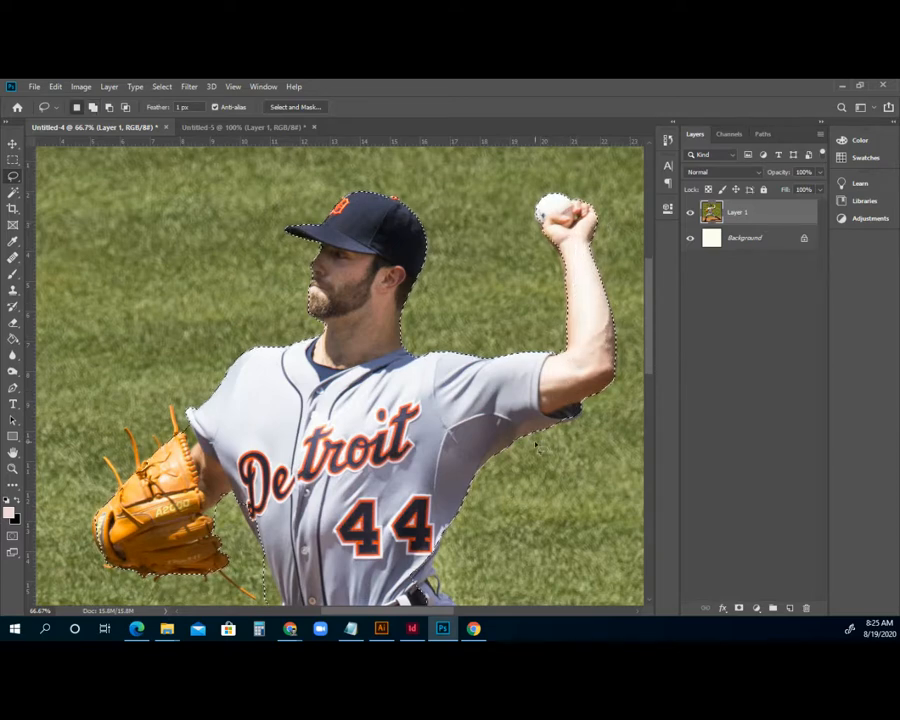
scroll(536, 445, "down", 3)
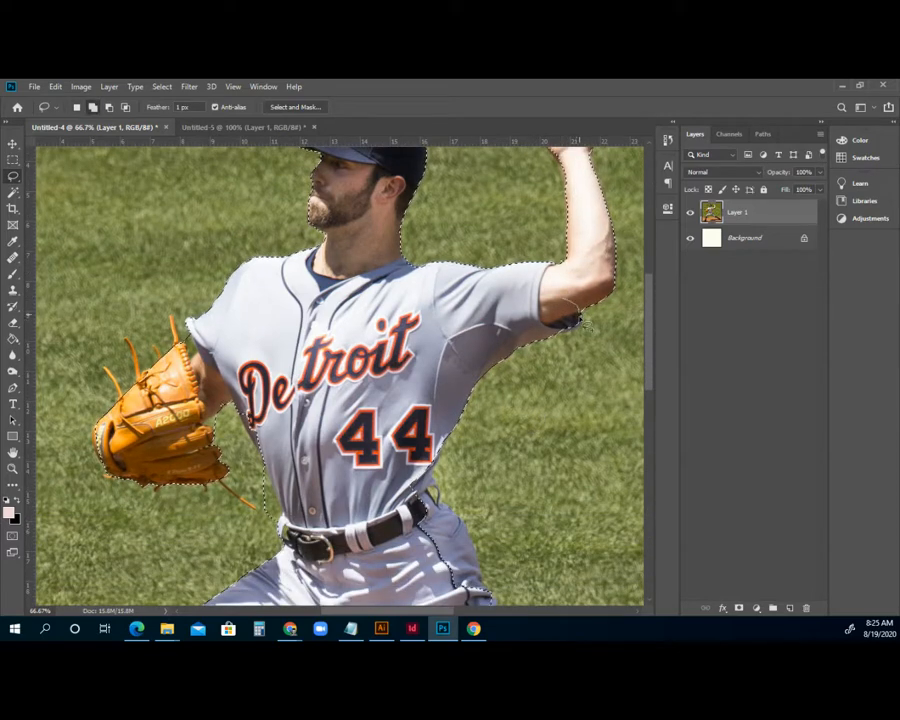
left_click_drag(568, 312, 576, 322)
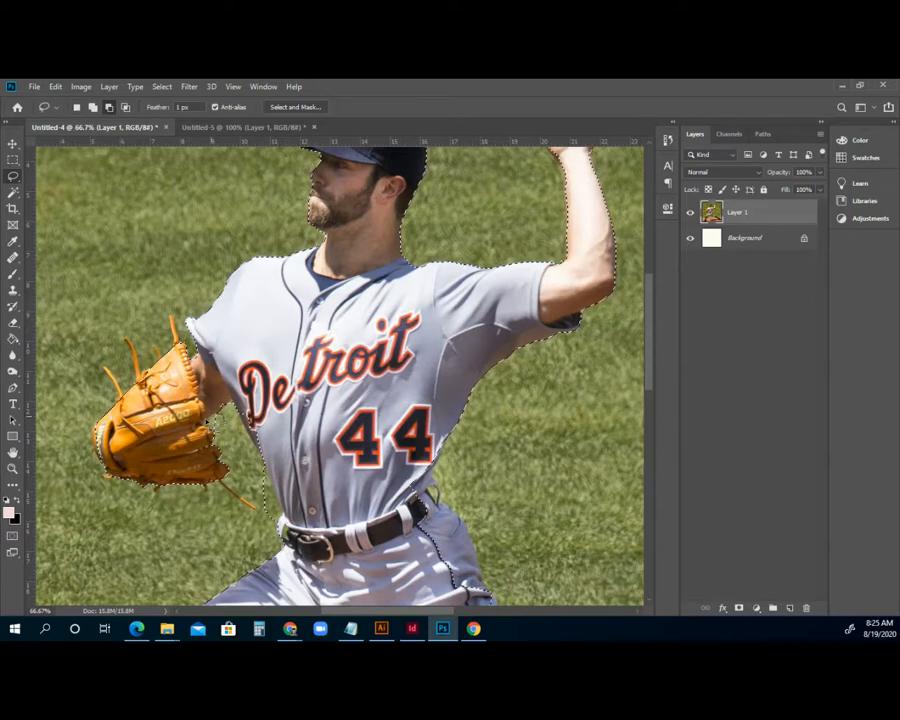
Add the missing jersey edge beneath the glove-side arm to the selection and subtract the grass between the glove and waist.
key("shift")
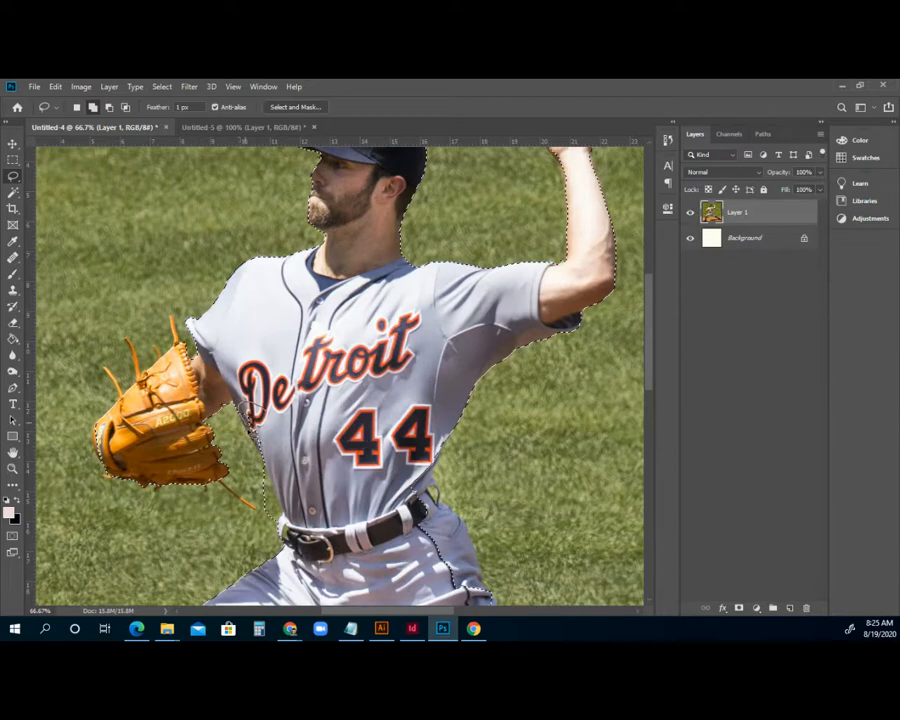
scroll(286, 438, "down", 3)
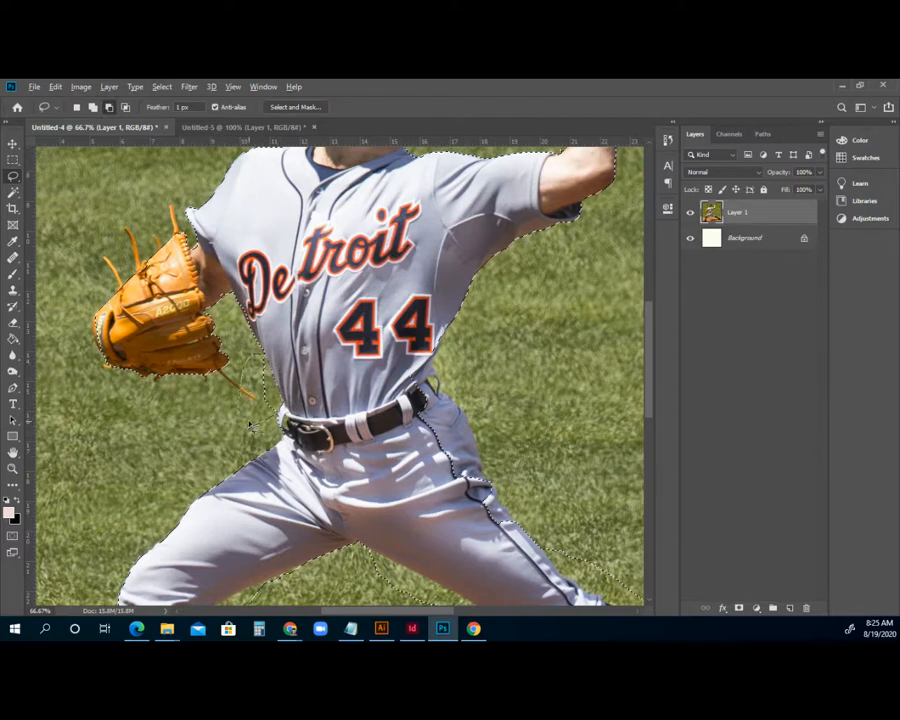
scroll(275, 436, "down", 2)
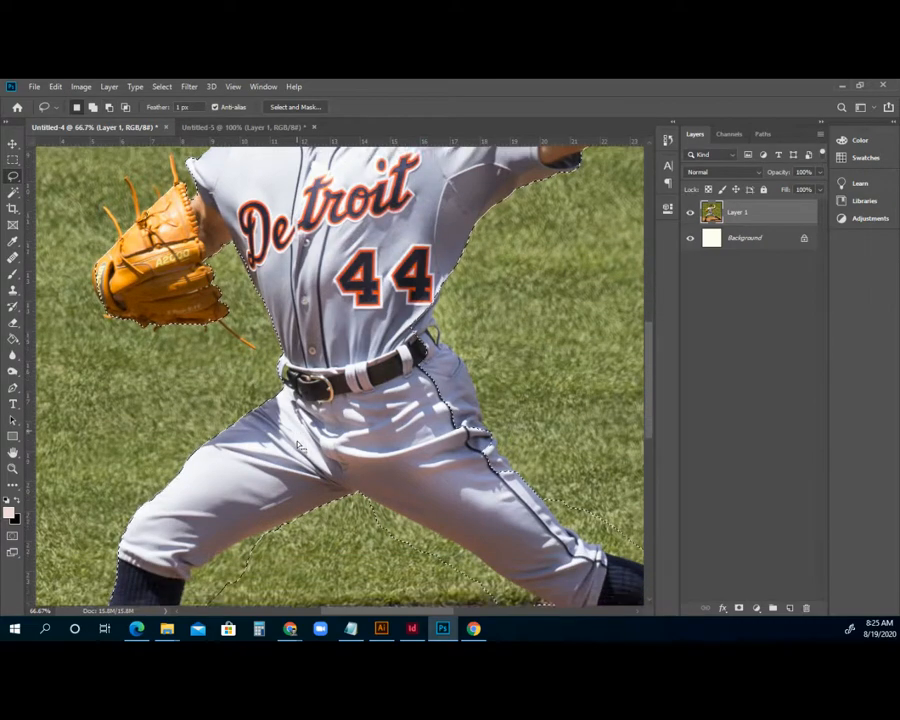
Subtract the grass between the legs from the selection, following the inner edges of both thighs and the front sock.
scroll(298, 446, "down", 5)
left_click(13, 453)
left_click_drag(122, 436, 221, 376)
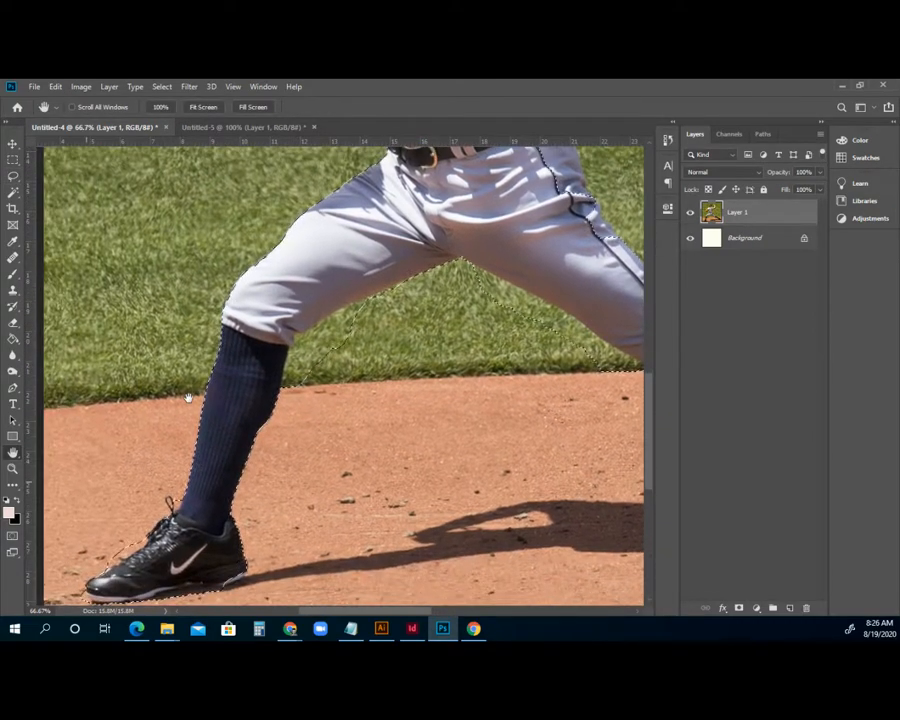
left_click(13, 175)
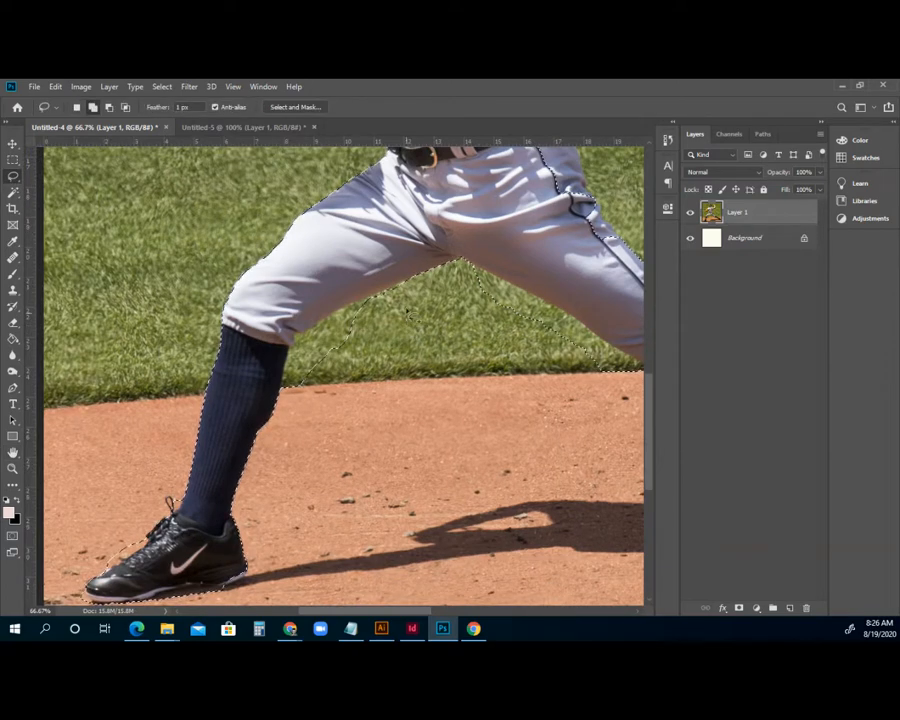
key("alt")
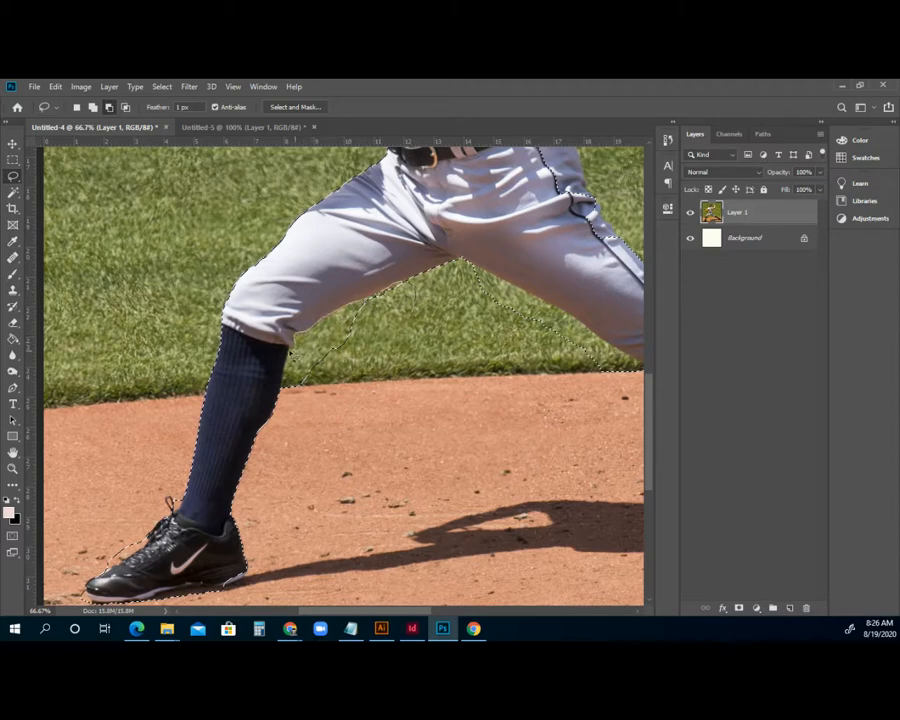
left_click_drag(285, 400, 288, 388)
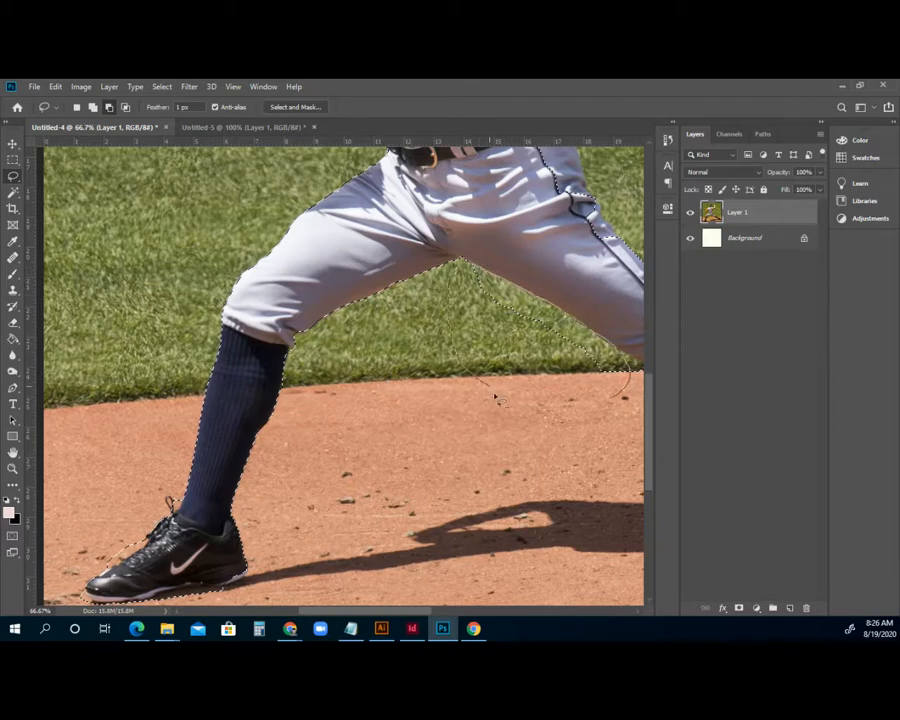
Subtract the dirt around the front shoe's laces, toe and sole from the selection, and add the missing heel sole back.
scroll(197, 412, "down", 2)
mouse_move(165, 393)
left_mouse_down()
mouse_move(185, 449)
mouse_move(178, 456)
mouse_move(152, 452)
mouse_move(147, 439)
mouse_move(144, 465)
mouse_move(100, 510)
mouse_move(92, 474)
mouse_move(104, 470)
mouse_move(73, 516)
left_mouse_up()
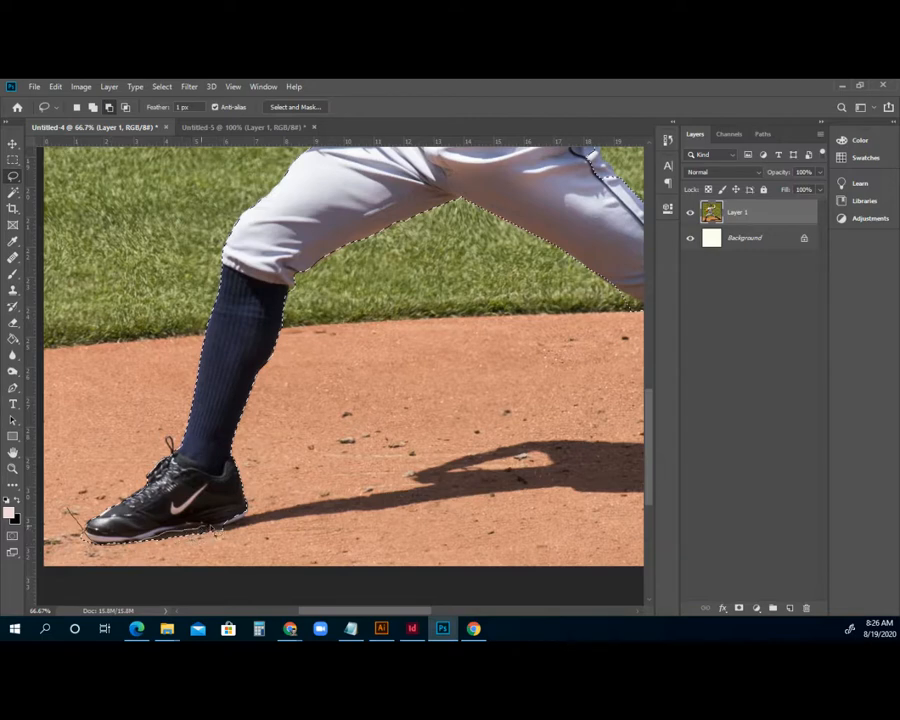
mouse_move(237, 531)
left_mouse_down()
mouse_move(218, 556)
mouse_move(140, 573)
mouse_move(58, 539)
mouse_move(66, 508)
left_mouse_up()
left_click_drag(237, 512, 252, 519)
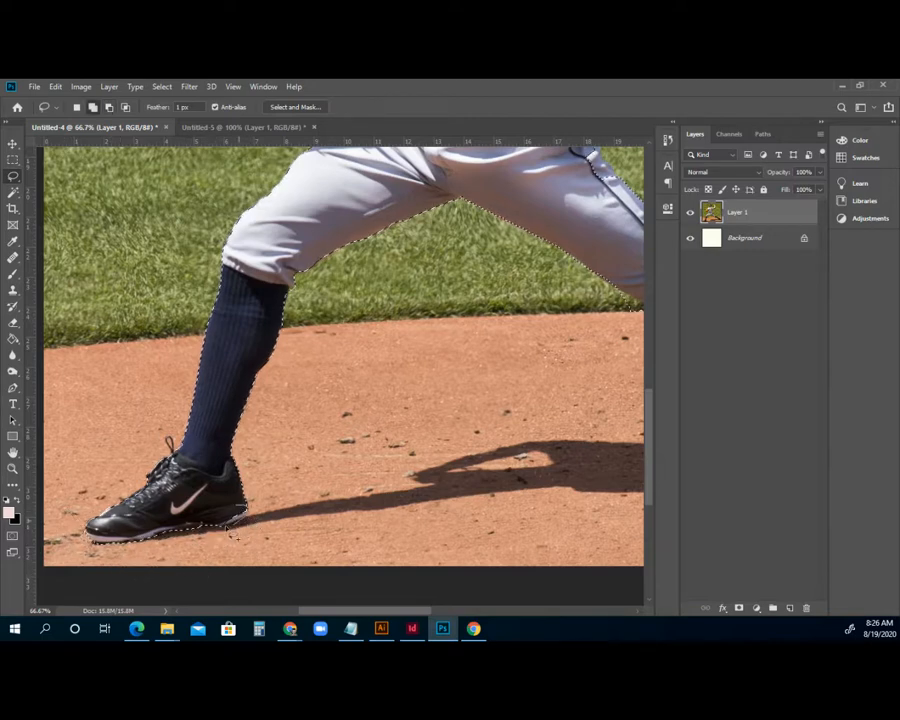
Subtract the grass and dirt above the rear leg from the selection, tracing from the knee along the sock to the shoe.
key("space")
mouse_move(478, 394)
left_mouse_down()
mouse_move(180, 415)
mouse_move(114, 395)
left_mouse_up()
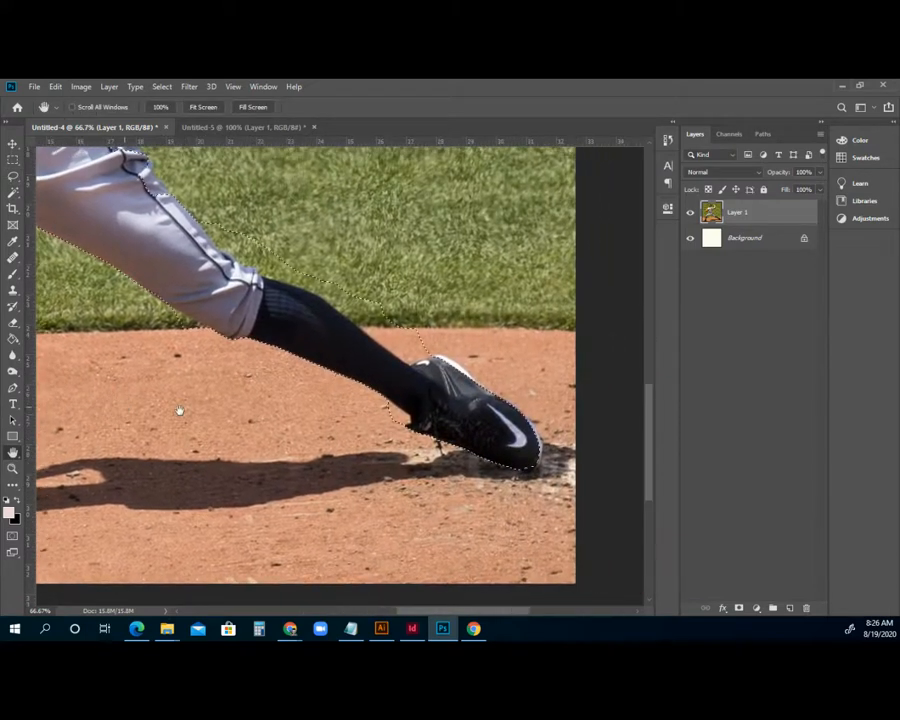
left_click(13, 178)
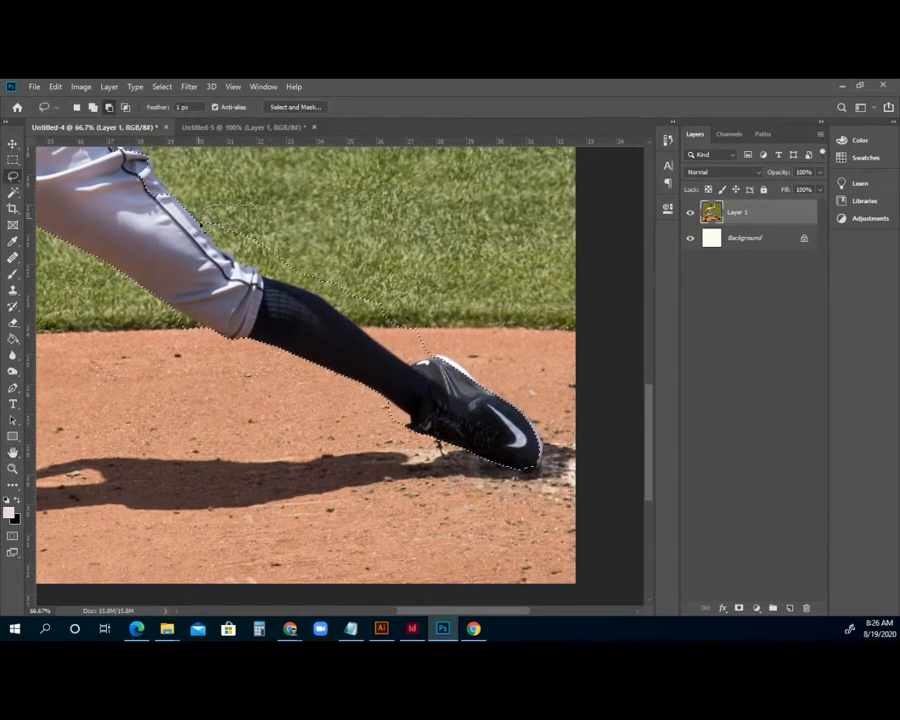
mouse_move(258, 275)
left_mouse_down()
mouse_move(316, 300)
mouse_move(420, 370)
left_mouse_up()
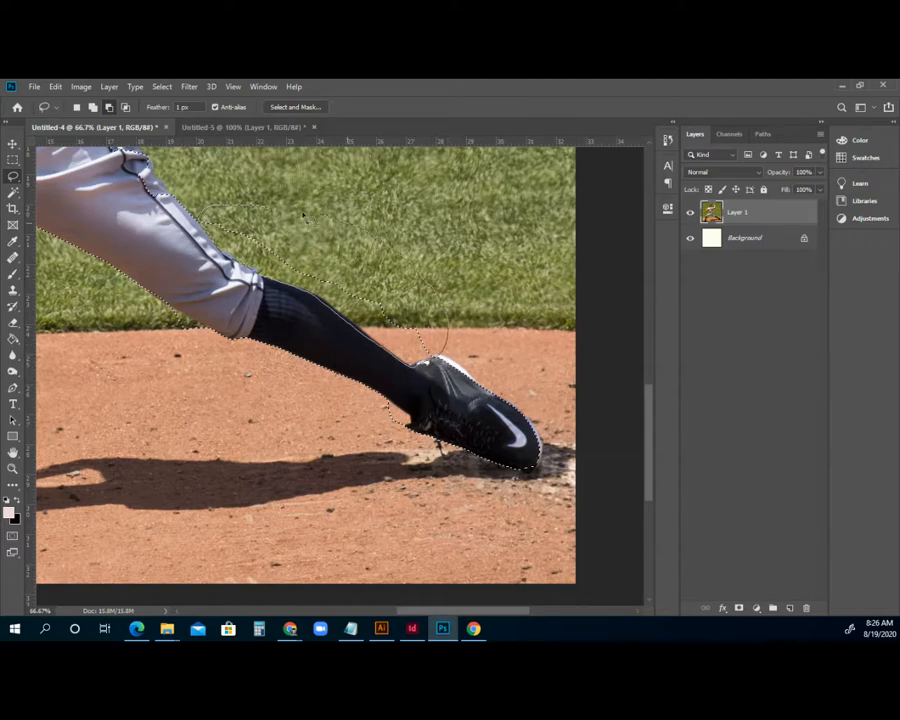
left_click_drag(293, 213, 300, 240)
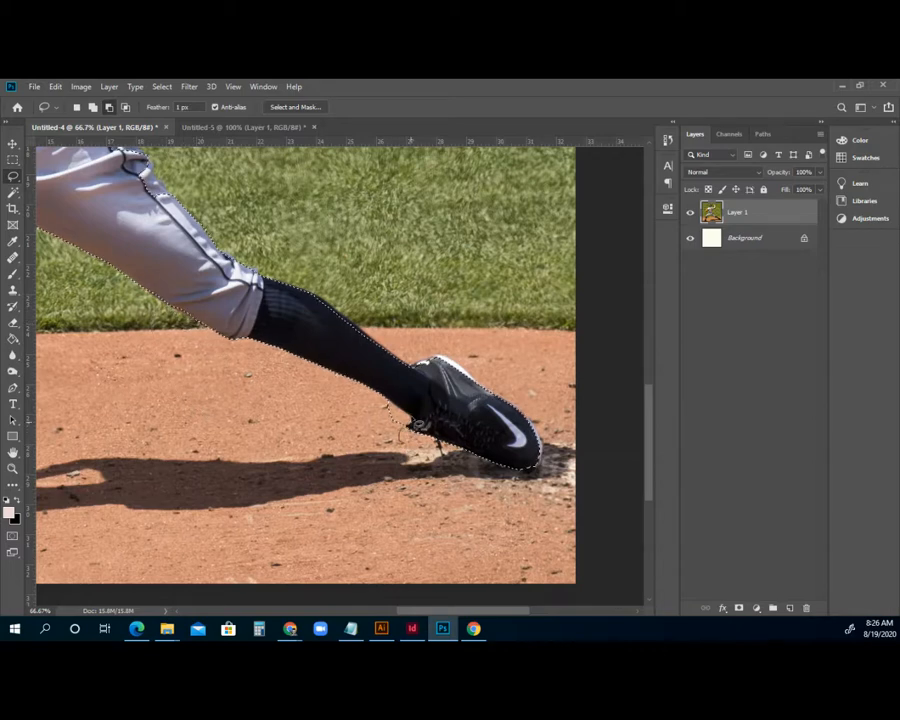
Subtract the dirt beneath the rear ankle and above the rear shoe from the selection, and add the shoe's outer edge.
left_click_drag(390, 432, 405, 412)
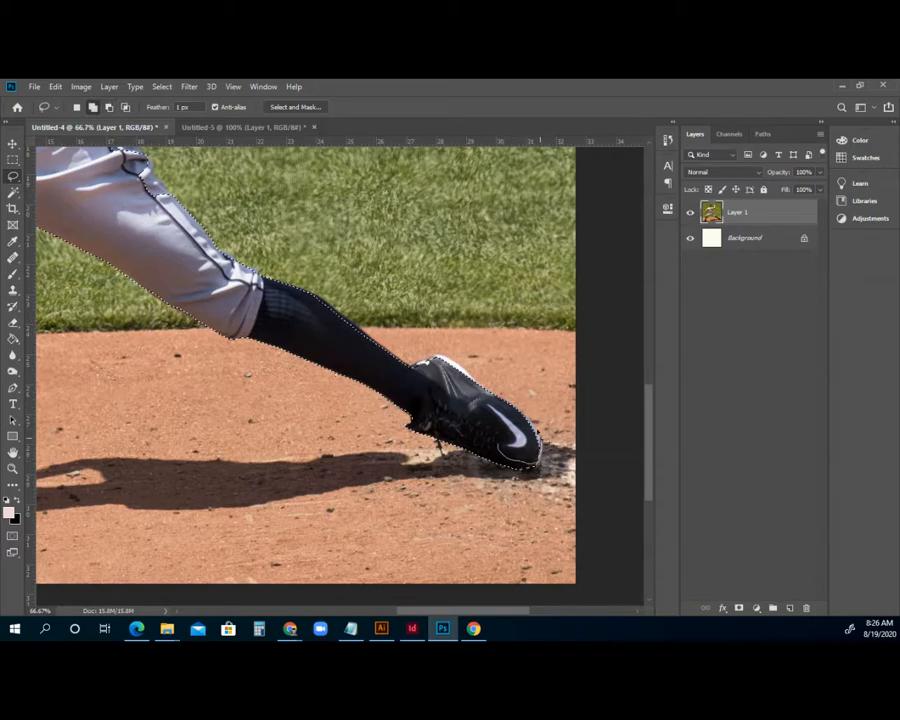
mouse_move(445, 360)
left_mouse_down()
mouse_move(418, 364)
mouse_move(482, 407)
mouse_move(497, 440)
left_mouse_up()
left_click_drag(527, 382, 484, 381)
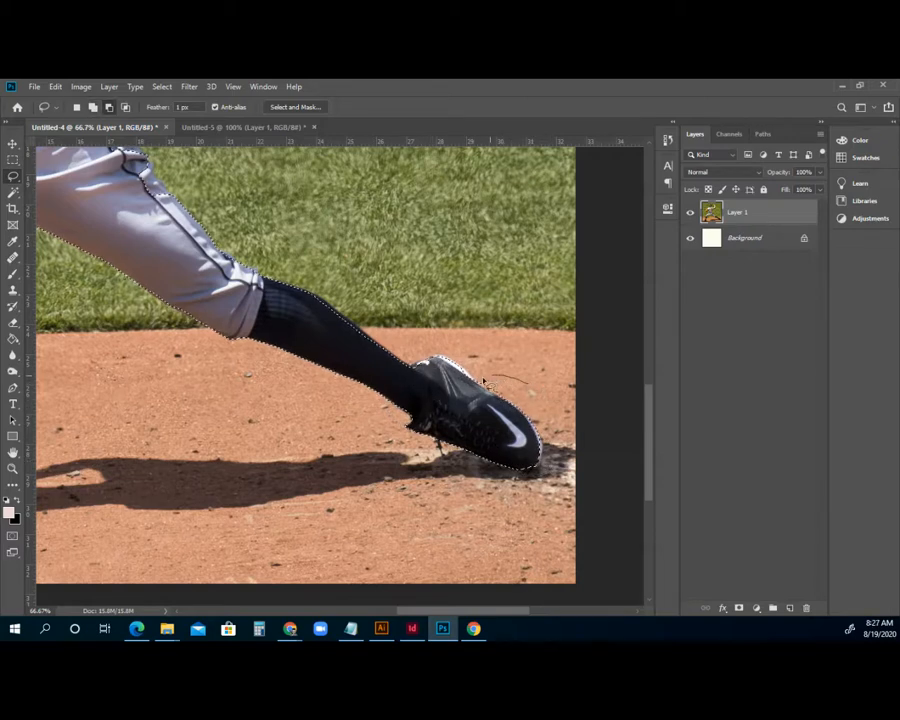
Add the missing rear hip and upper thigh of the pants and the jersey's side above the belt to the selection.
left_click(13, 452)
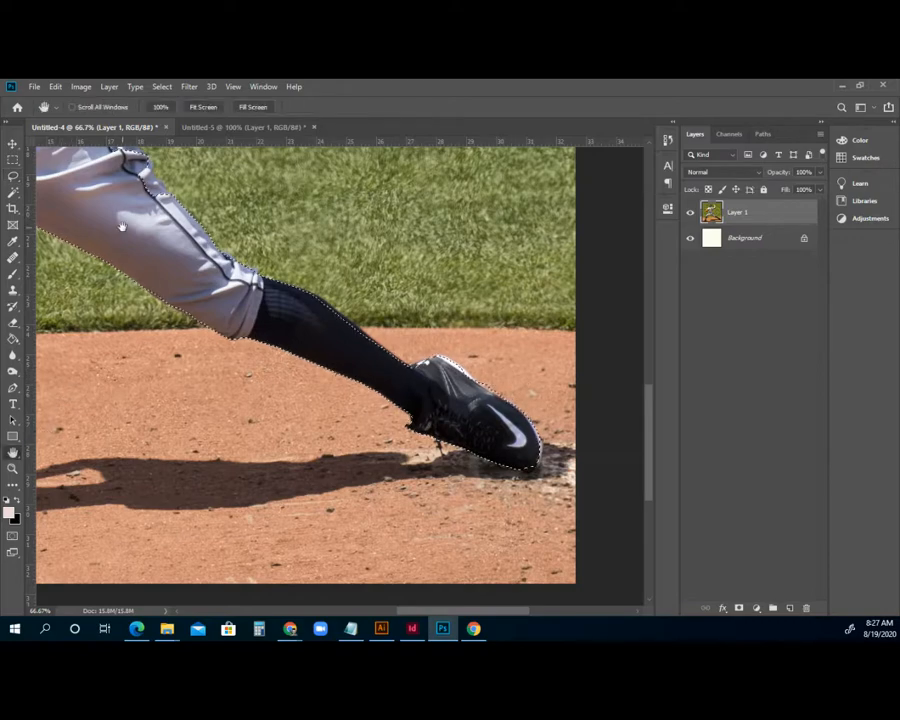
left_click_drag(120, 230, 194, 480)
left_click(13, 175)
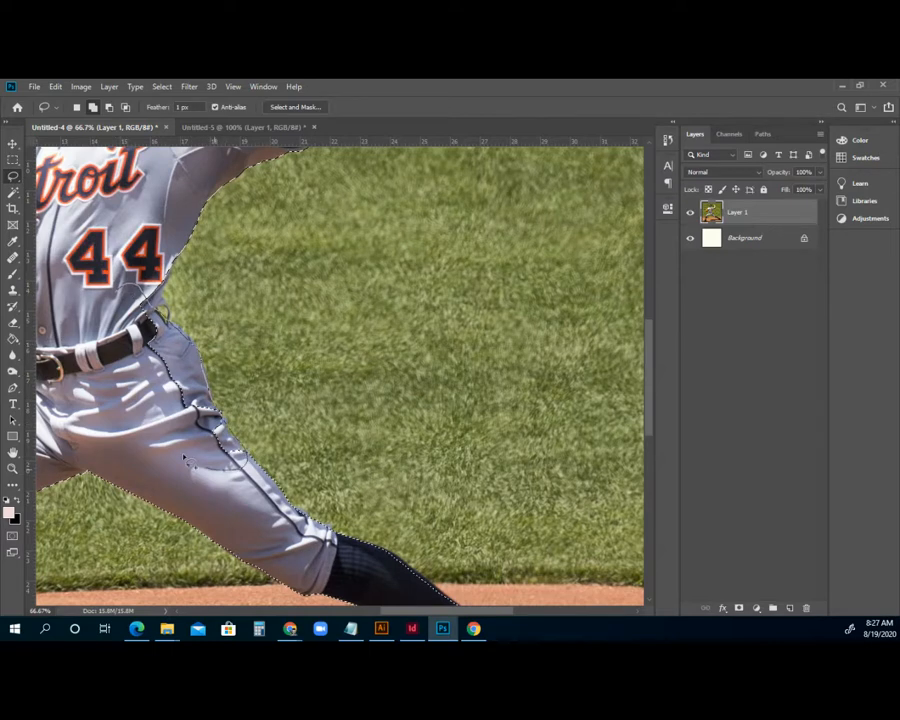
scroll(214, 333, "up", 3)
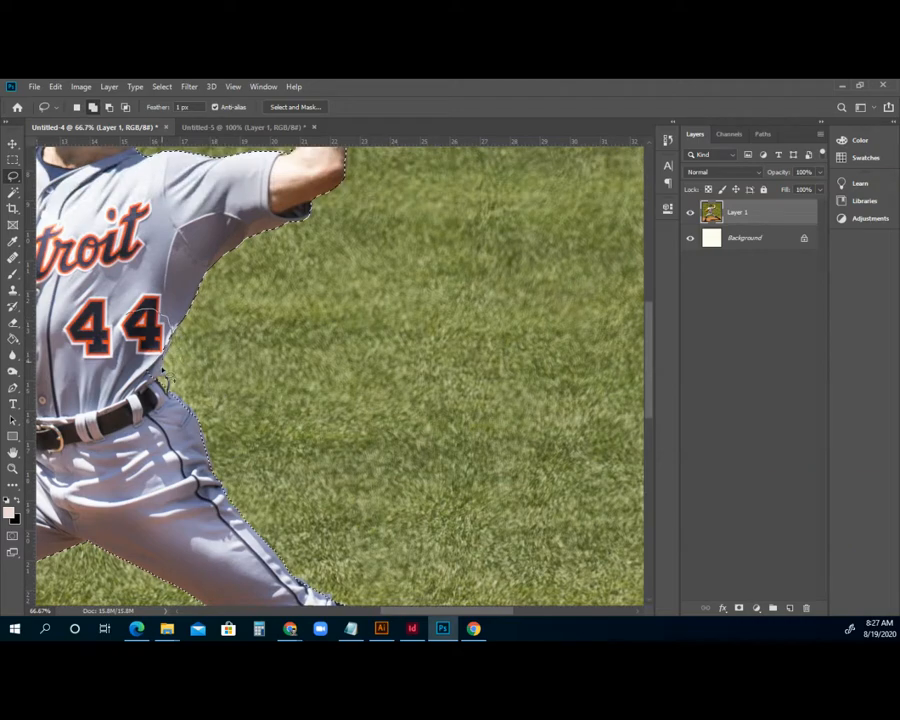
scroll(105, 222, "up", 2)
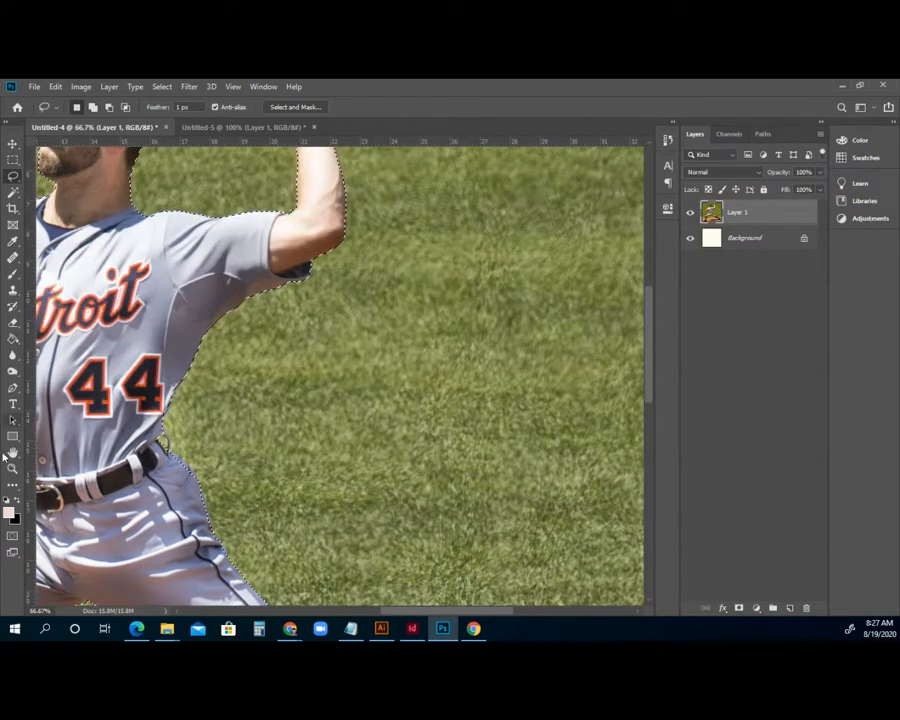
Zoom out to the whole figure and copy the selected pitcher.
left_click(12, 470)
left_click(201, 388, "alt")
left_click(201, 388, "alt")
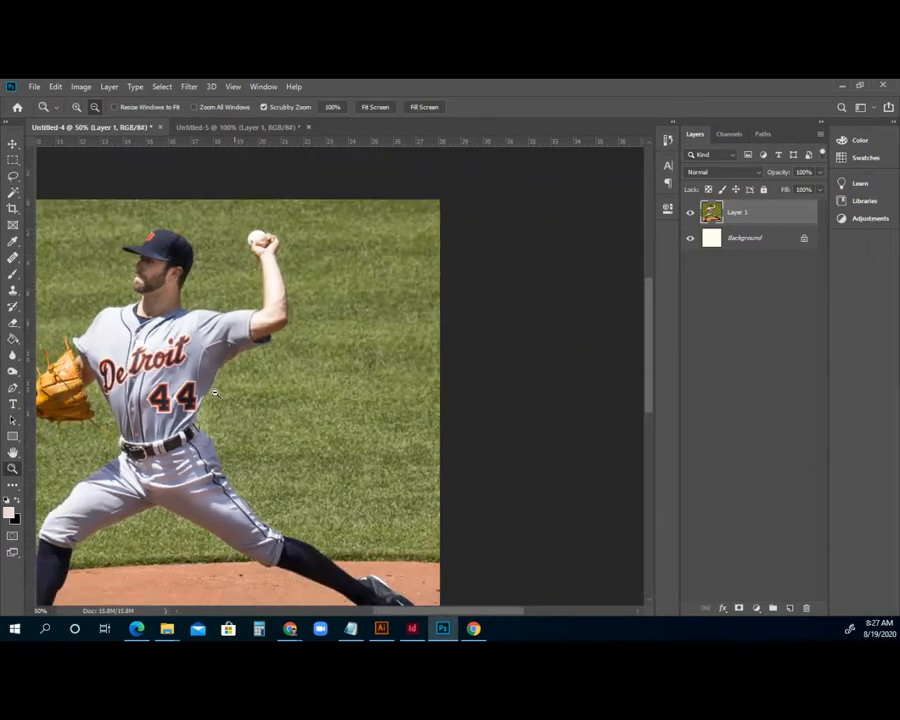
left_click(201, 388, "alt")
scroll(203, 388, "down", 2)
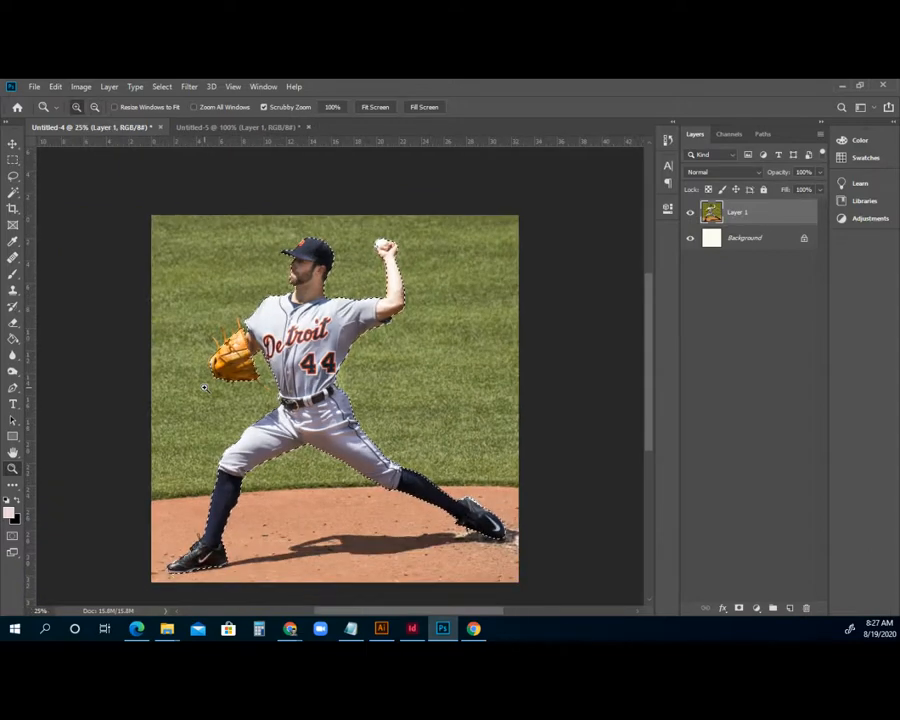
left_click(12, 176)
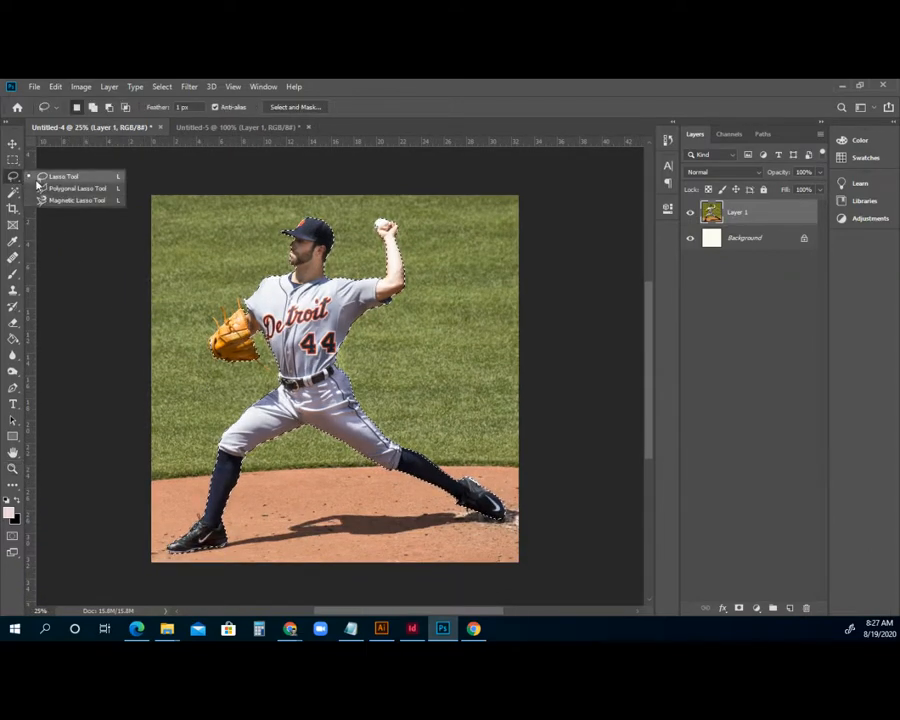
left_click(37, 178)
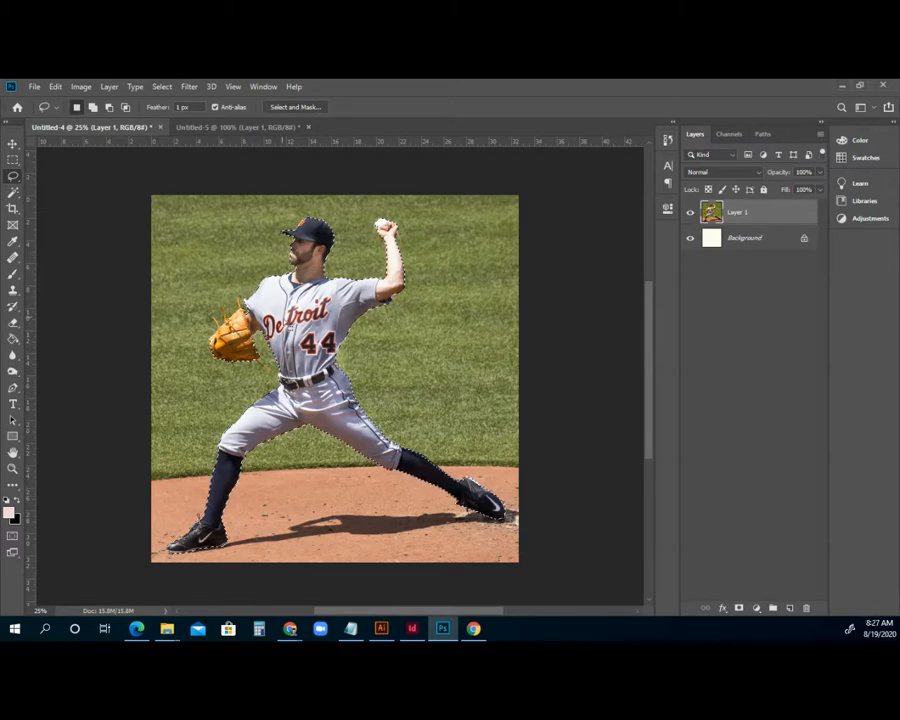
left_click(56, 87)
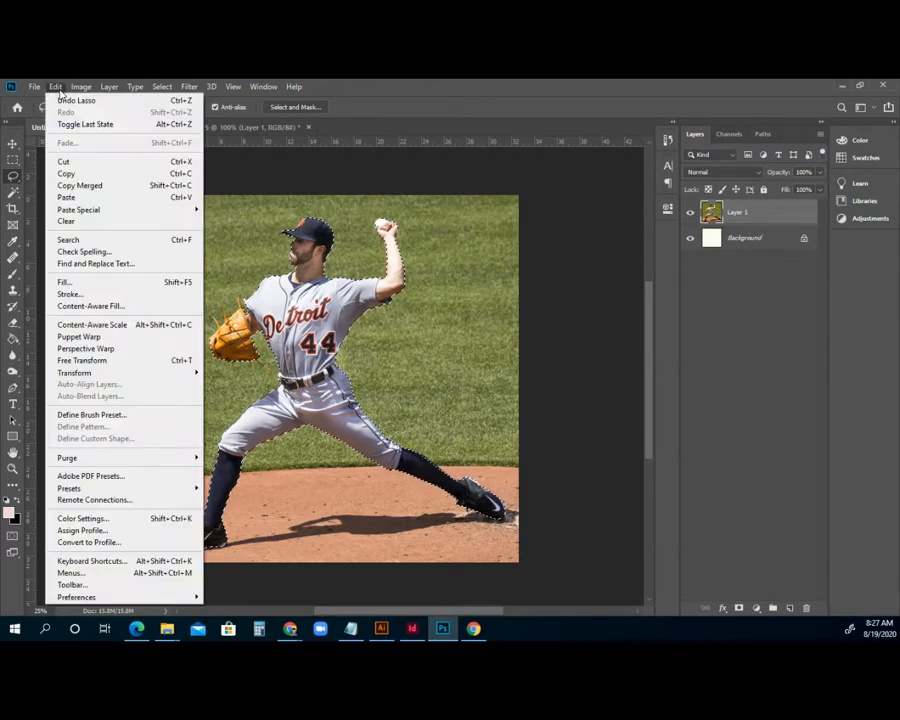
left_click(64, 173)
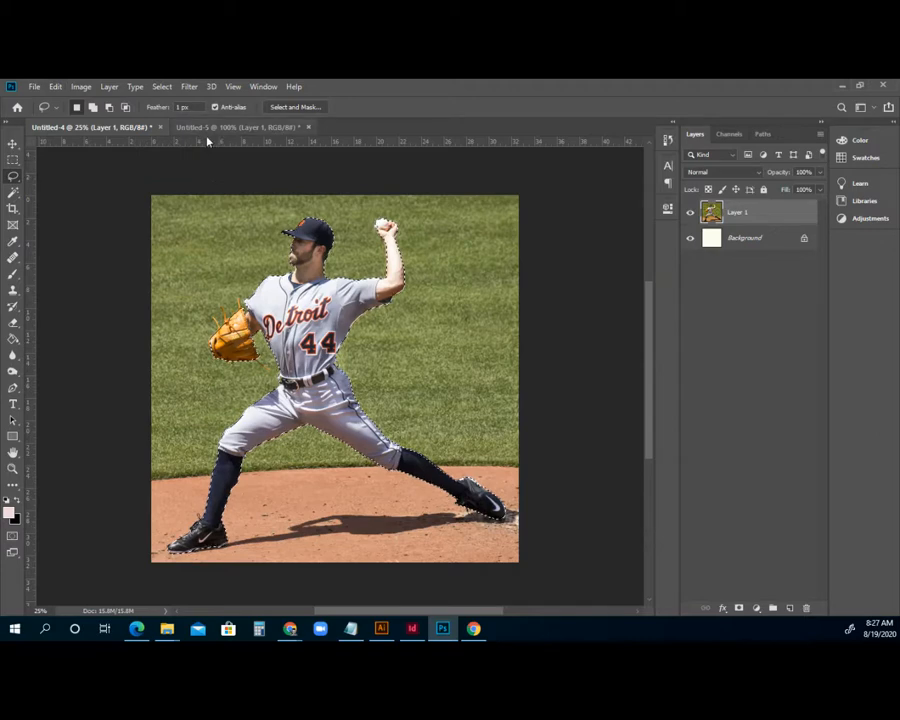
Paste the pitcher into the park image in Untitled-5 and reposition the oversized figure with the Move tool.
left_click(230, 132)
left_click(56, 87)
left_click(70, 195)
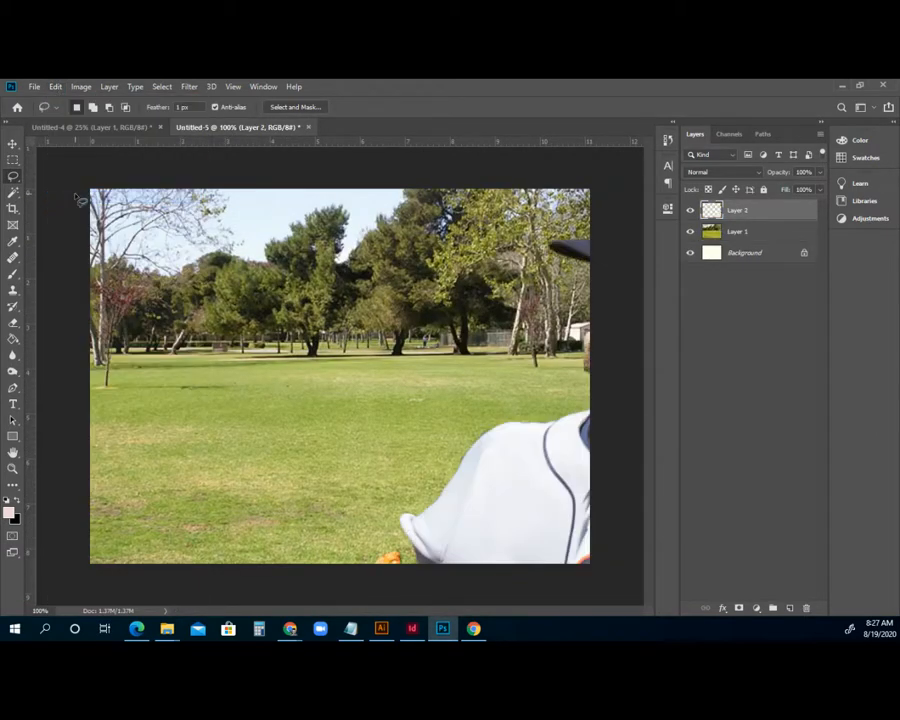
left_click(13, 143)
left_click_drag(520, 469, 356, 461)
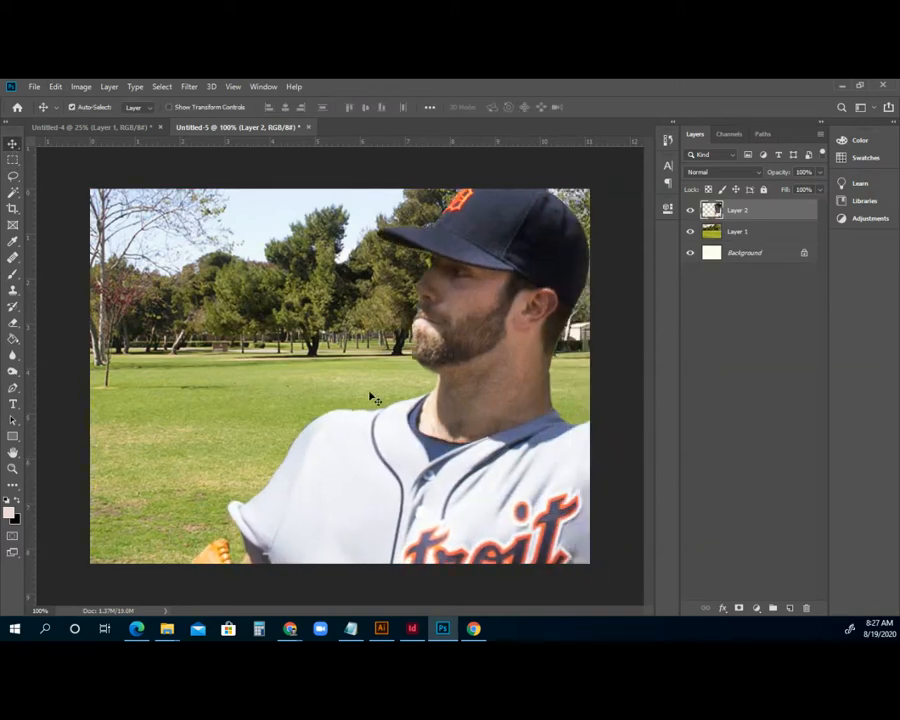
left_click_drag(497, 371, 540, 374)
left_click_drag(455, 454, 541, 527)
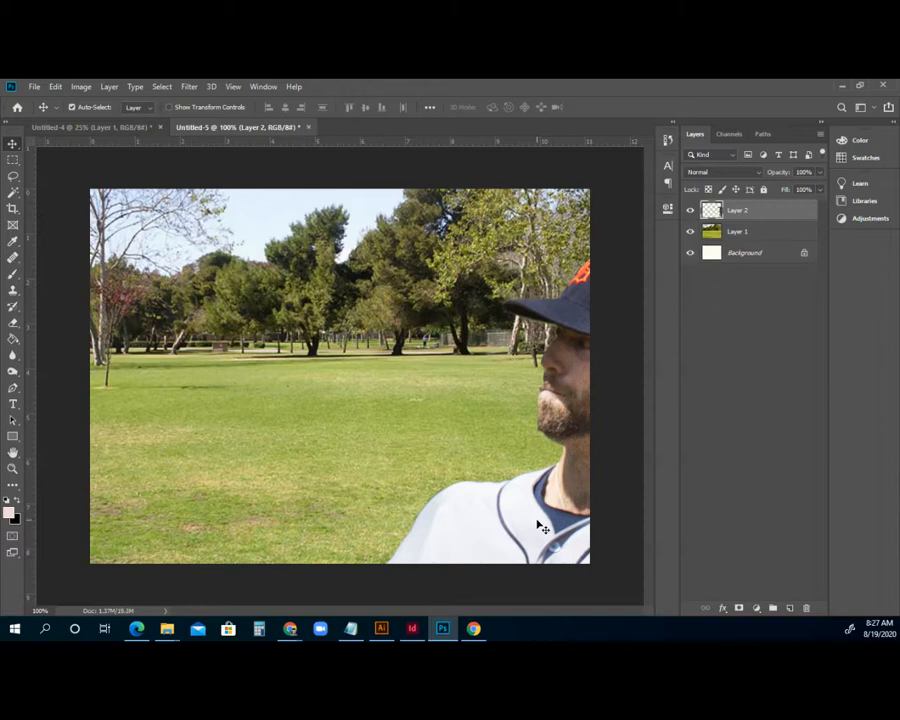
Scale the pitcher down proportionally to about 20.5% with Free Transform and place him on the lawn near the image's centre.
key("ctrl+t")
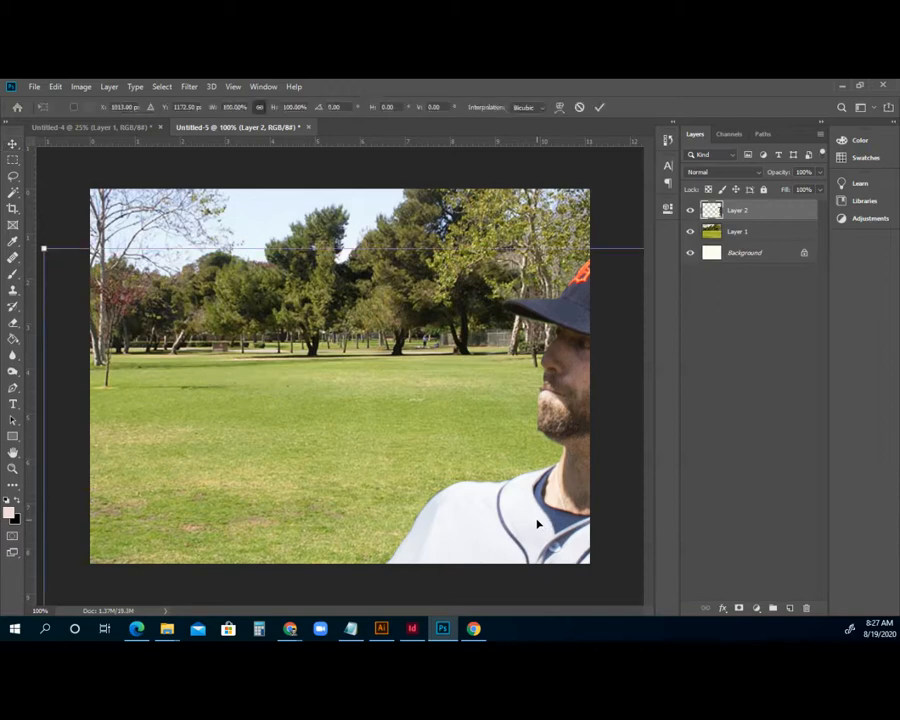
left_click_drag(467, 500, 499, 446)
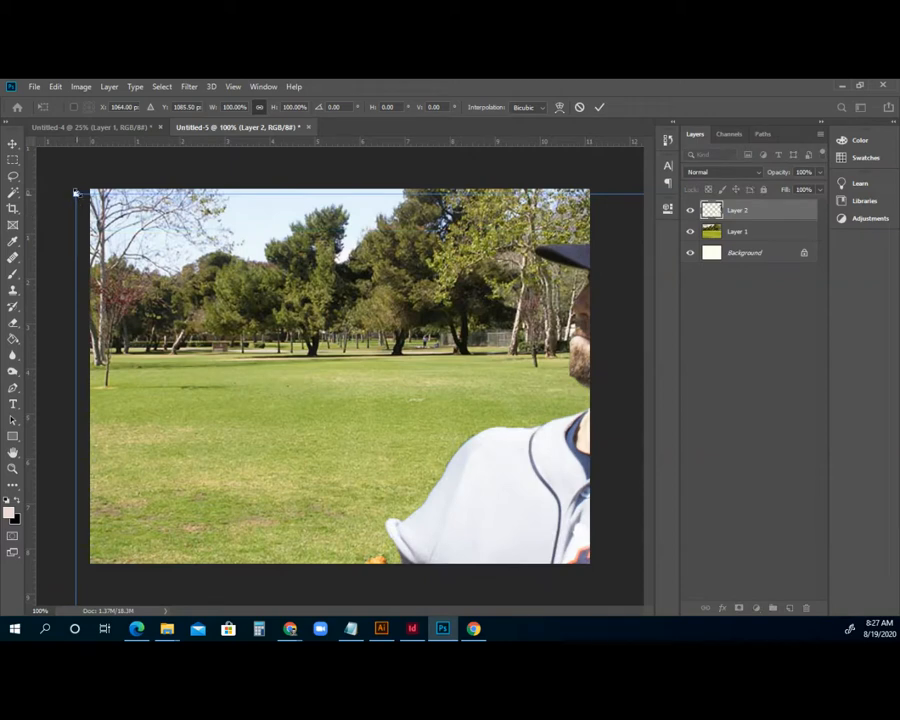
left_click_drag(75, 192, 216, 332)
left_click_drag(526, 534, 386, 378)
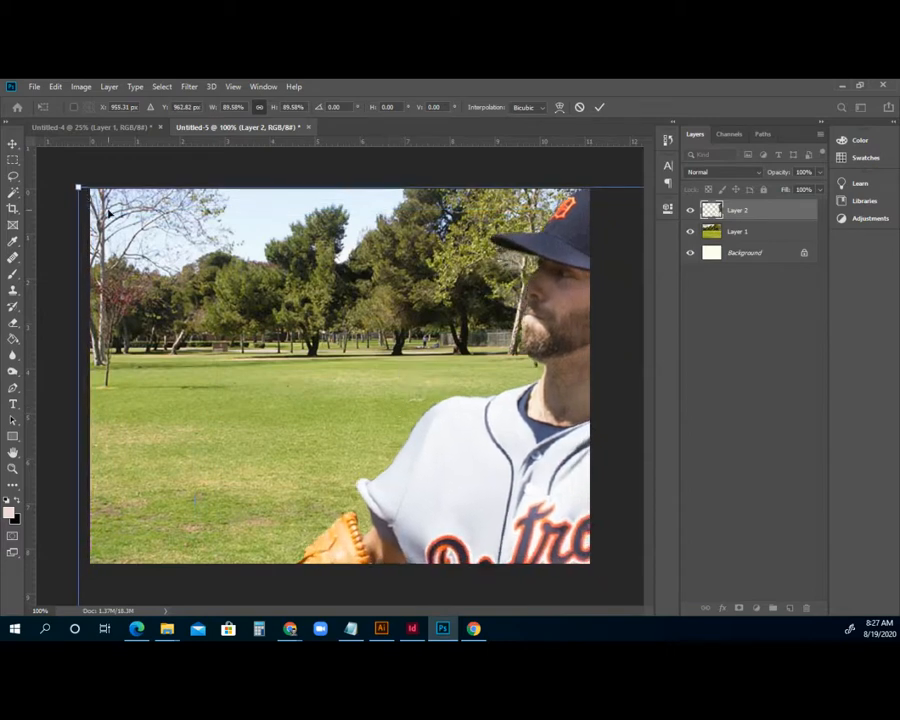
left_click_drag(78, 188, 330, 436)
left_click_drag(372, 386, 119, 155)
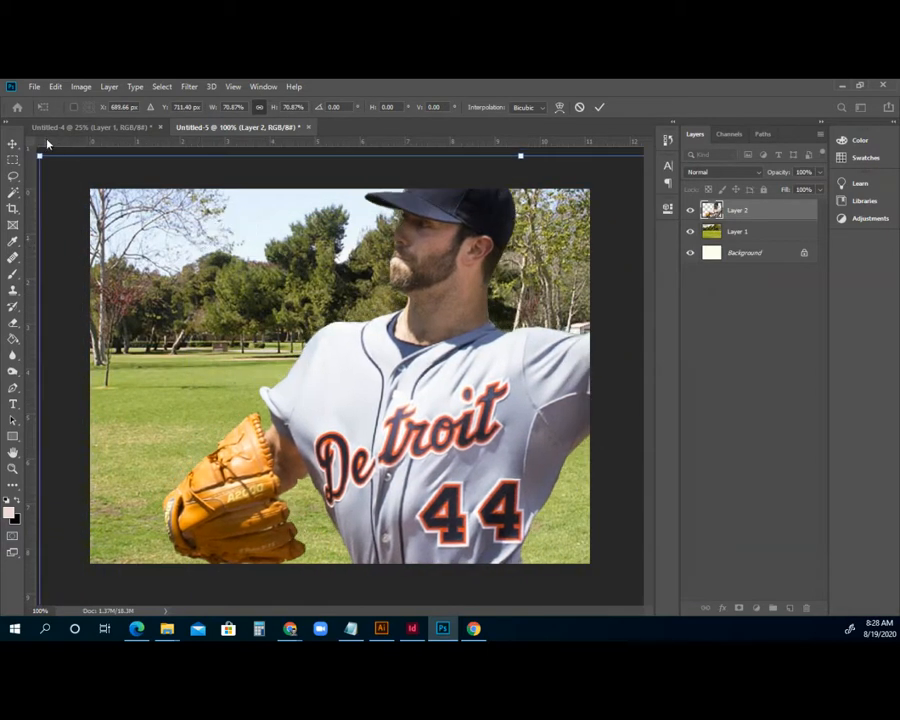
left_click_drag(40, 155, 368, 483)
left_click_drag(437, 515, 150, 201)
left_click_drag(78, 176, 295, 168)
left_click_drag(187, 209, 261, 282)
left_click_drag(378, 386, 378, 325)
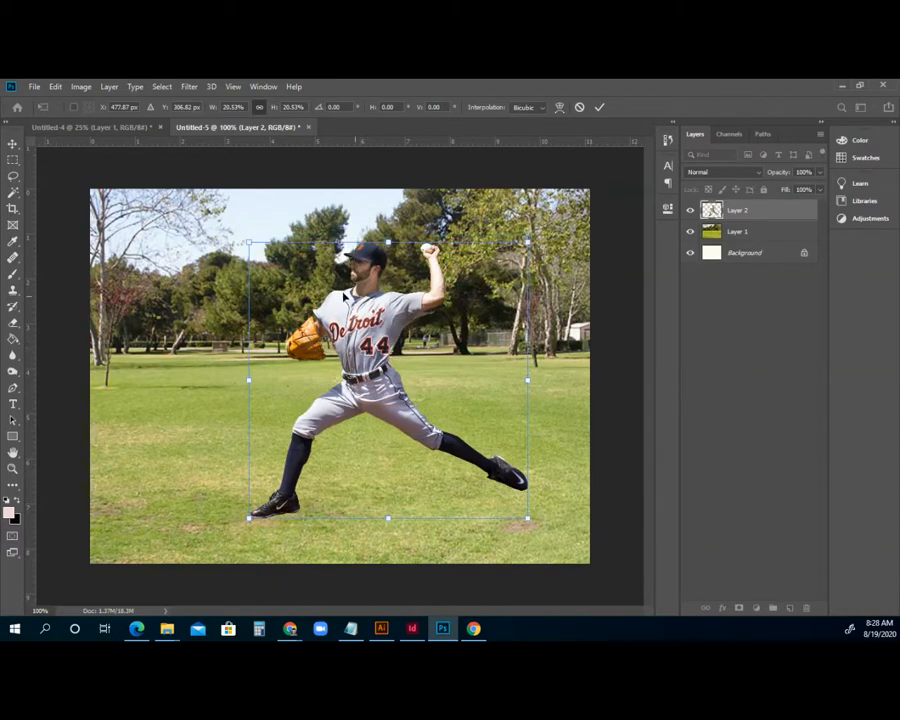
key("Return")
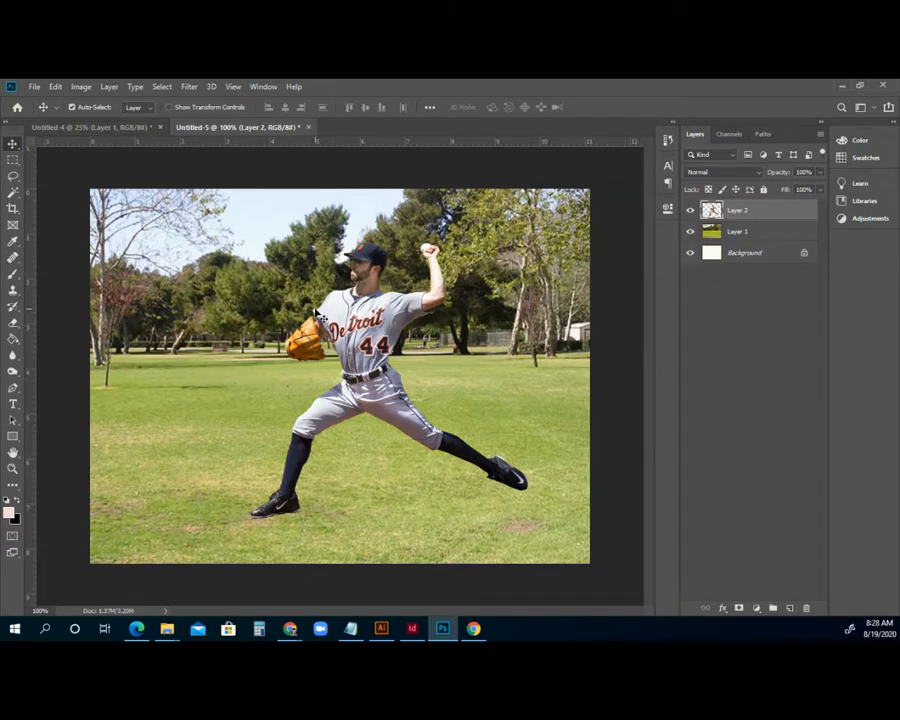
Fine-tune the pitcher's size with Free Transform and shift him slightly up and to the left on the lawn.
key("ctrl+t")
mouse_move(250, 246)
left_mouse_down()
mouse_move(279, 245)
mouse_move(365, 293)
mouse_move(247, 243)
mouse_move(275, 268)
mouse_move(273, 318)
mouse_move(165, 425)
mouse_move(200, 365)
mouse_move(348, 212)
mouse_move(275, 235)
mouse_move(245, 229)
mouse_move(248, 242)
left_mouse_up()
key("Return")
left_click_drag(365, 295, 353, 290)
left_click_drag(357, 335, 350, 333)
Switch to the Google Docs assignment in the browser and read the instructions for making a digital shadow.
left_click(290, 628)
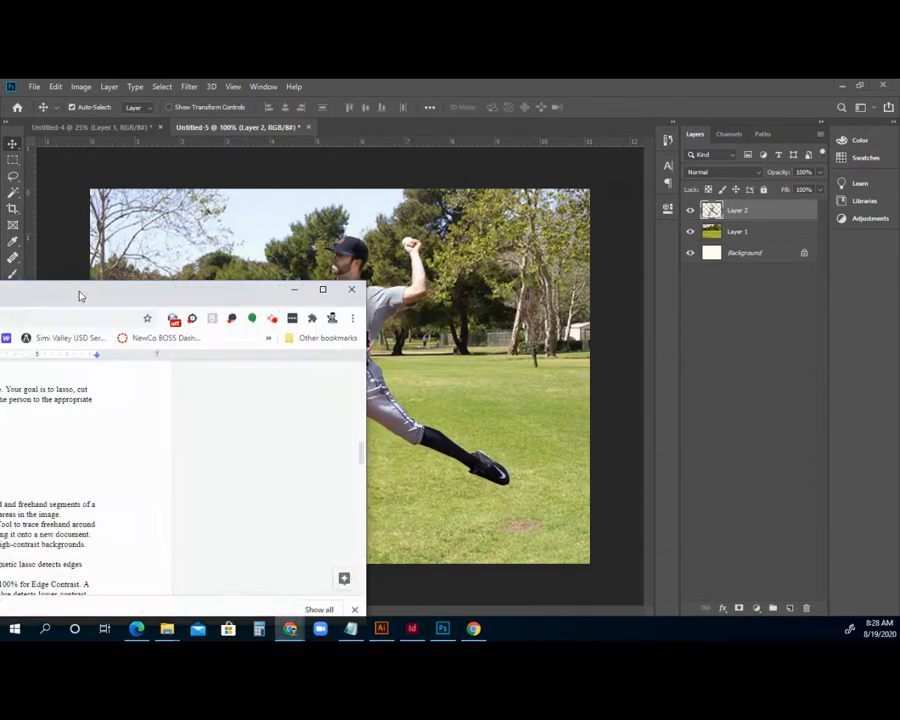
scroll(380, 462, "down", 3)
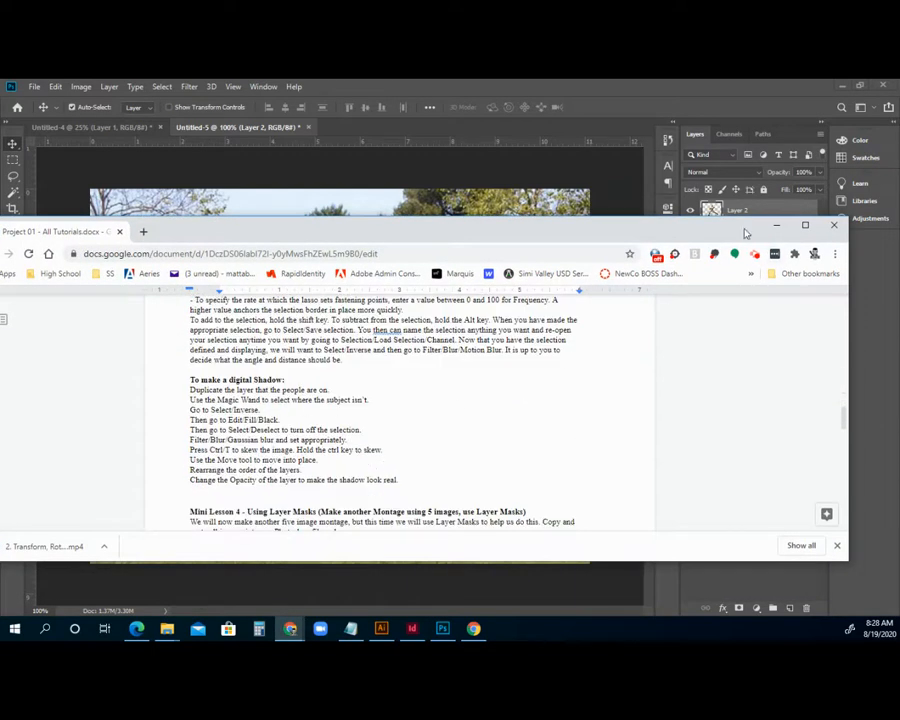
left_click(776, 224)
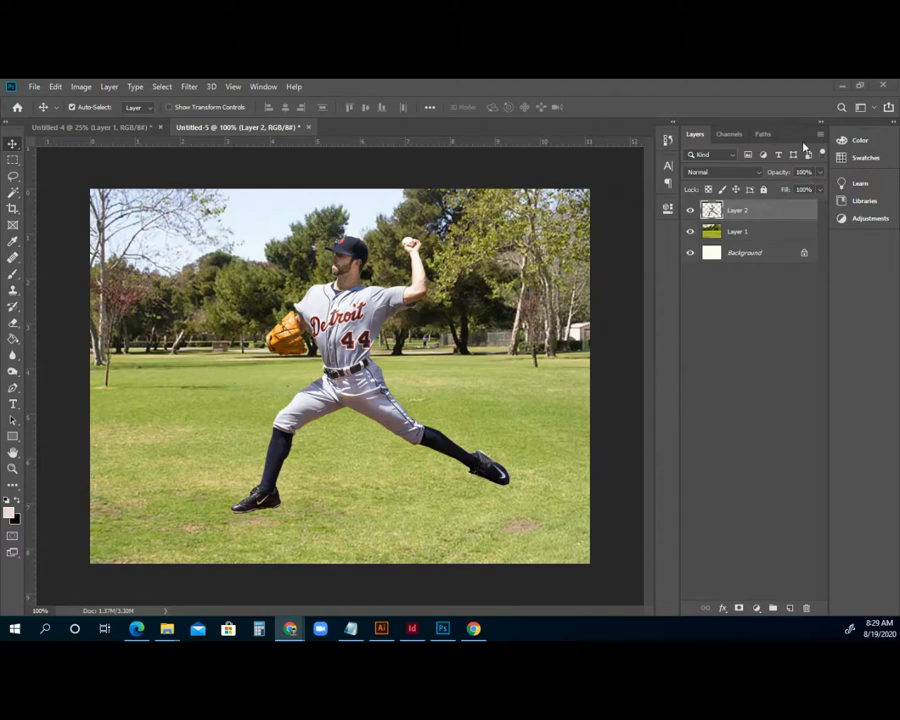
Duplicate the pitcher's layer, Layer 2, within the Untitled-5 document.
left_click(767, 218)
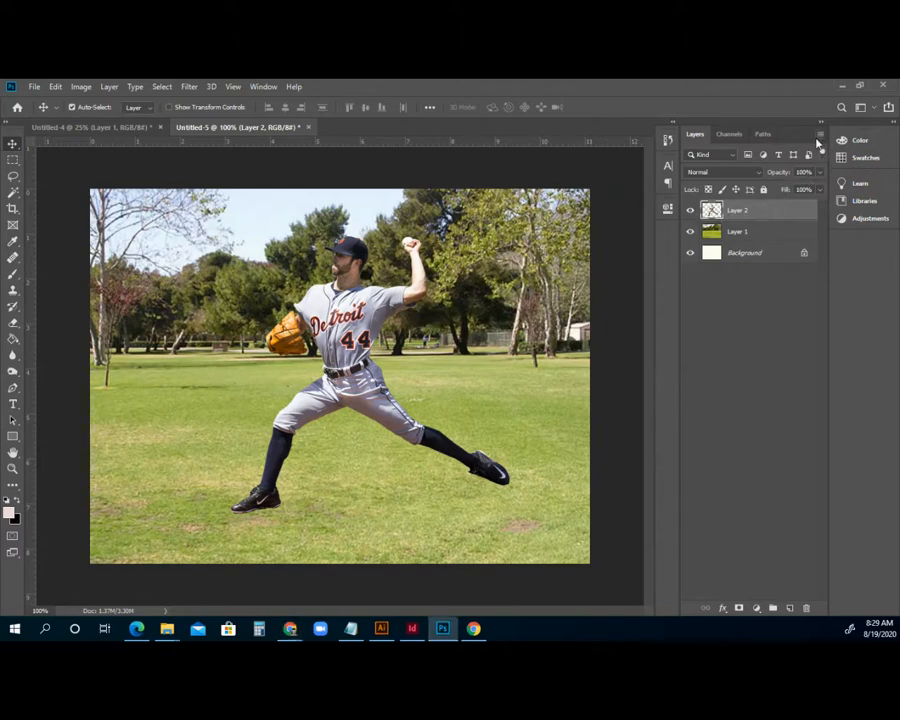
left_click(820, 137)
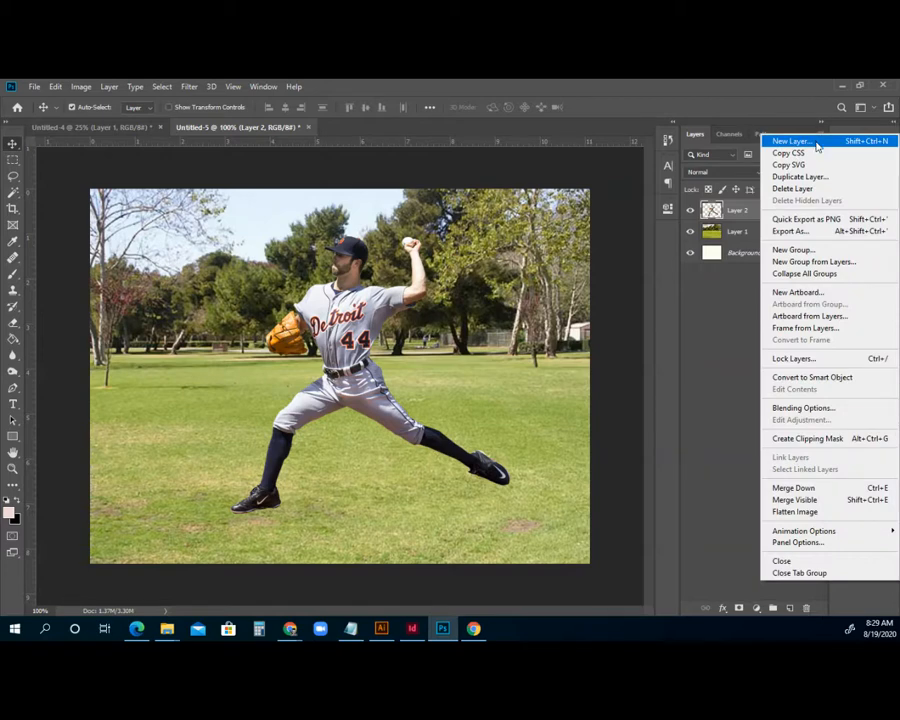
left_click(813, 179)
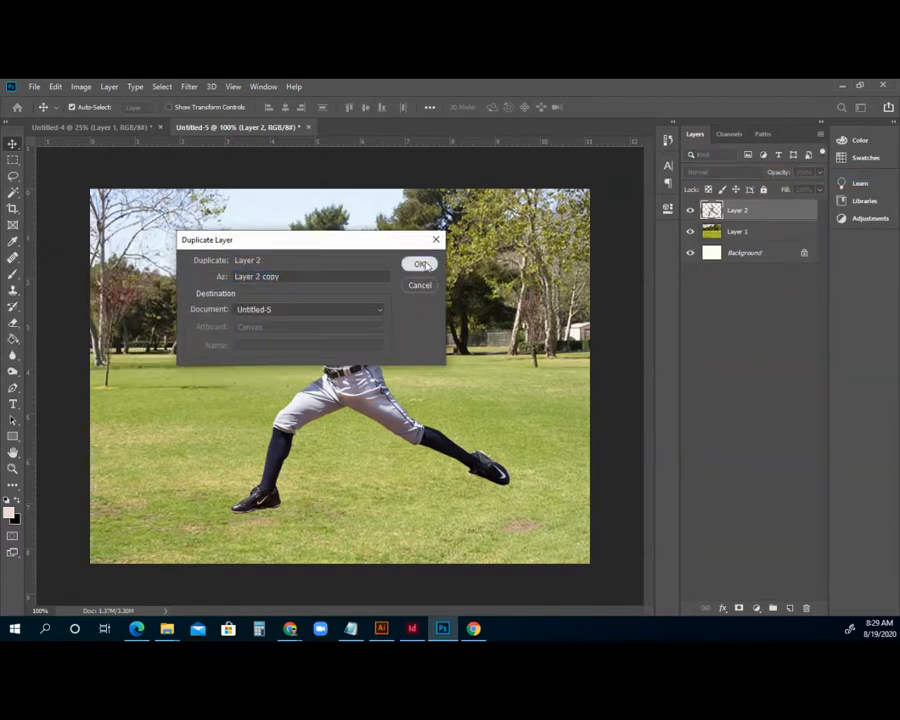
left_click(417, 263)
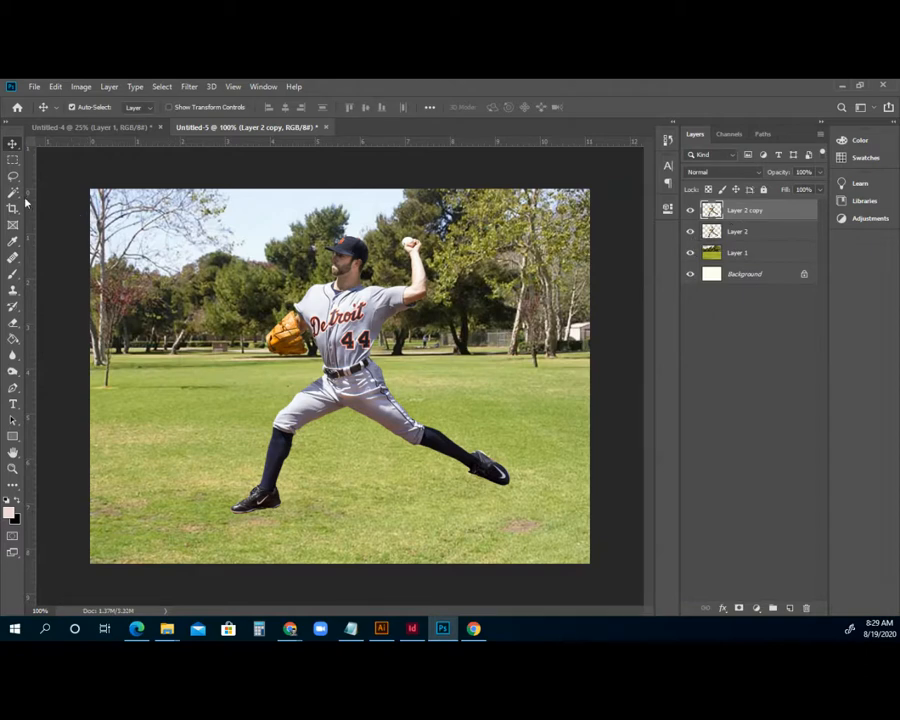
Hide all layers except the duplicate, select its transparent surroundings with the Magic Wand, and invert the selection to the pitcher.
left_click_drag(12, 192, 54, 207)
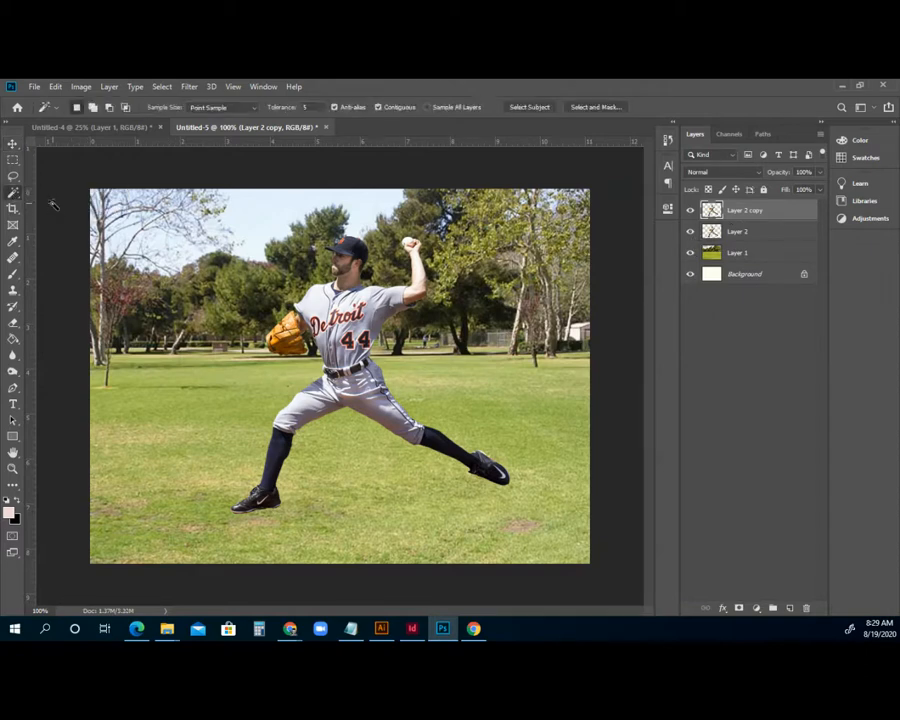
left_click(690, 273)
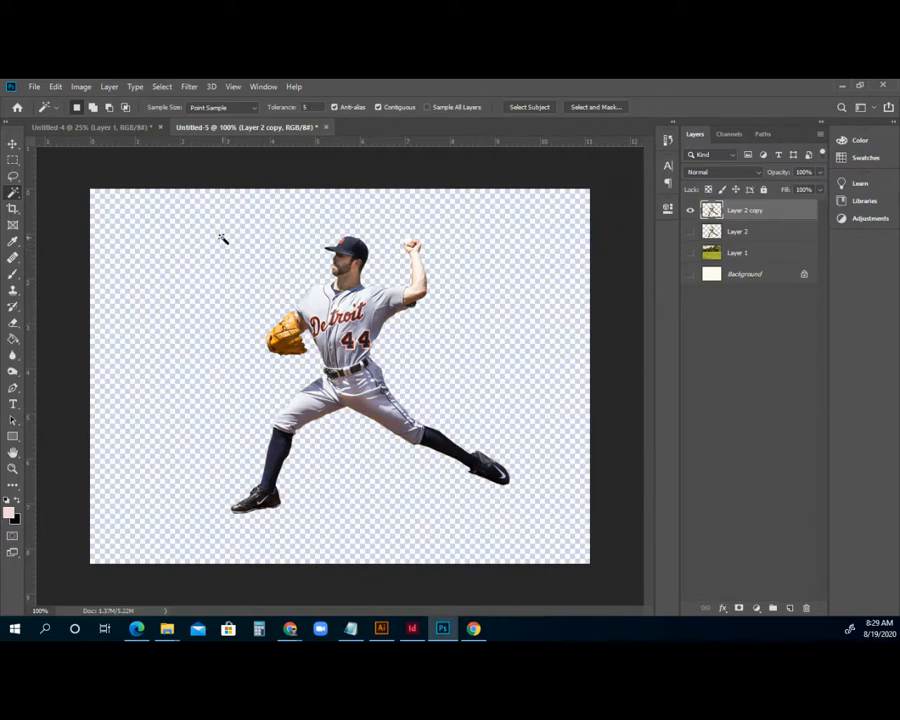
left_click(327, 505)
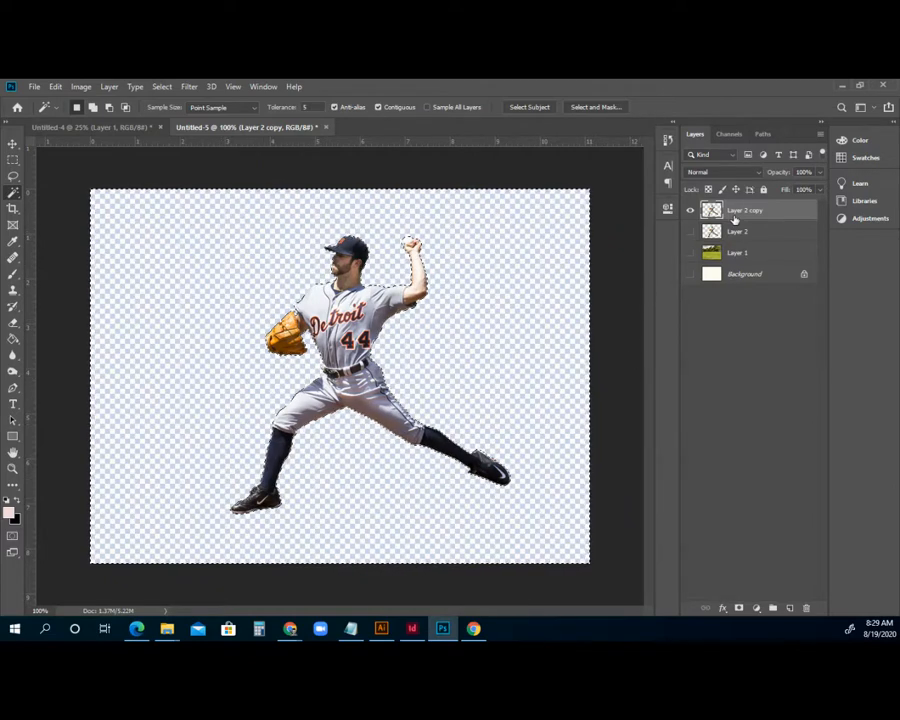
left_click(161, 86)
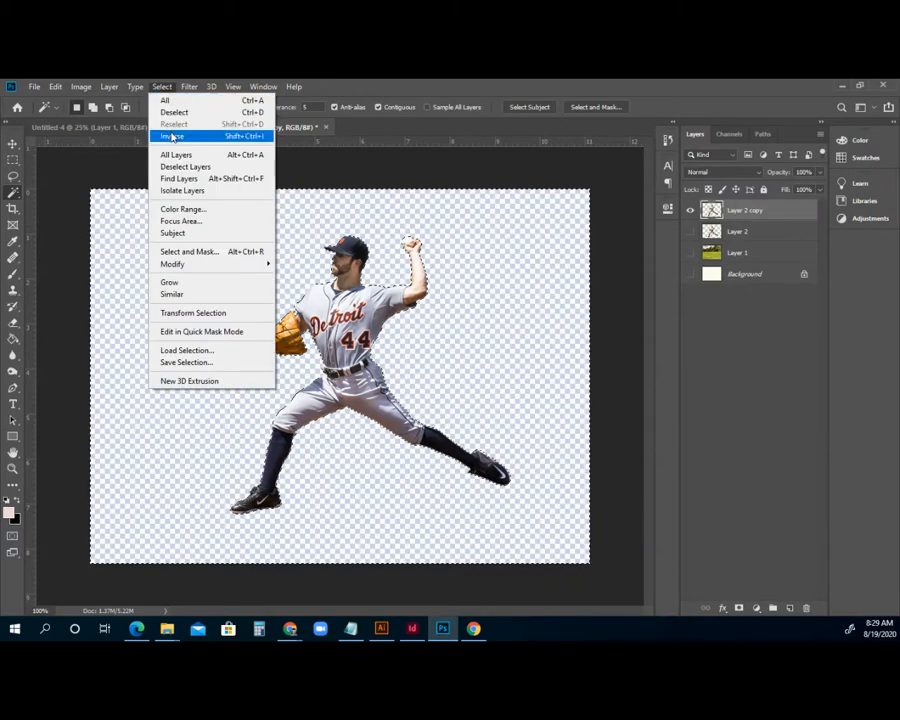
left_click(172, 136)
Fill the selected pitcher on the duplicate layer with black in Normal mode at 100% opacity.
left_click(55, 86)
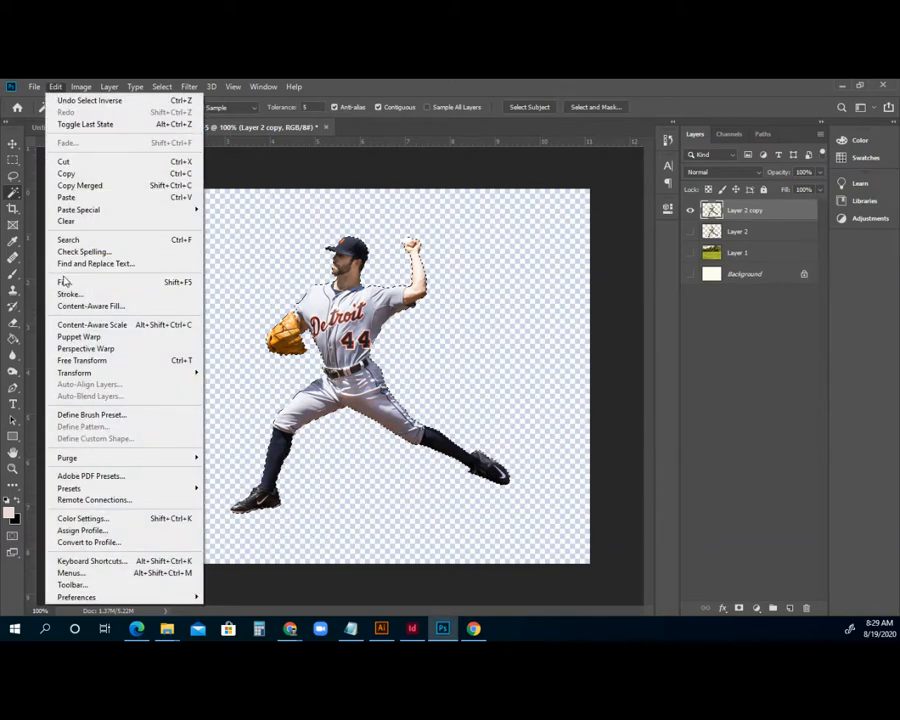
left_click(64, 282)
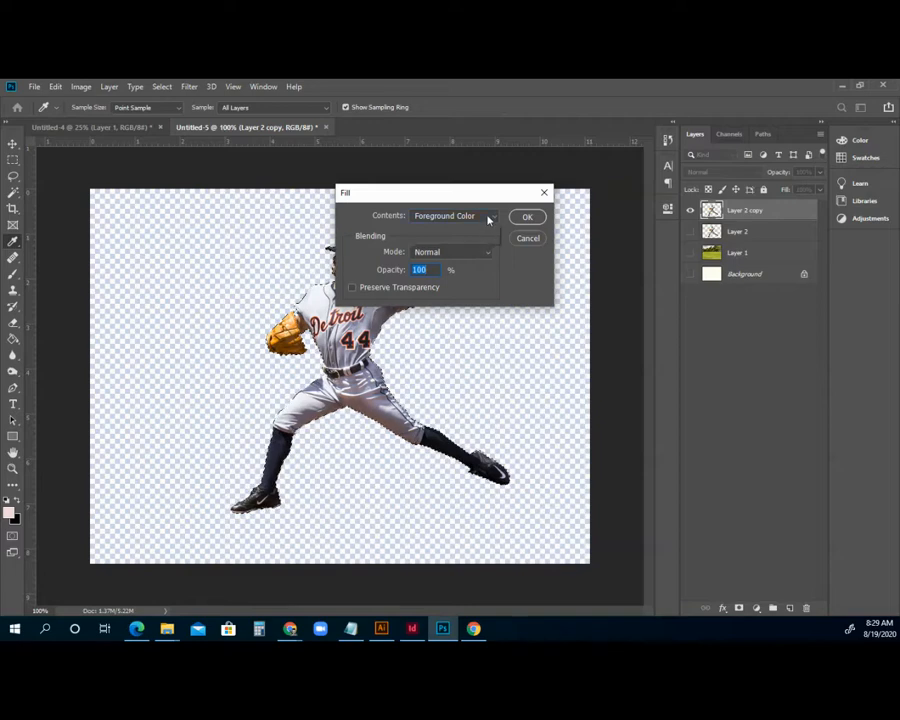
left_click(489, 219)
left_click(450, 312)
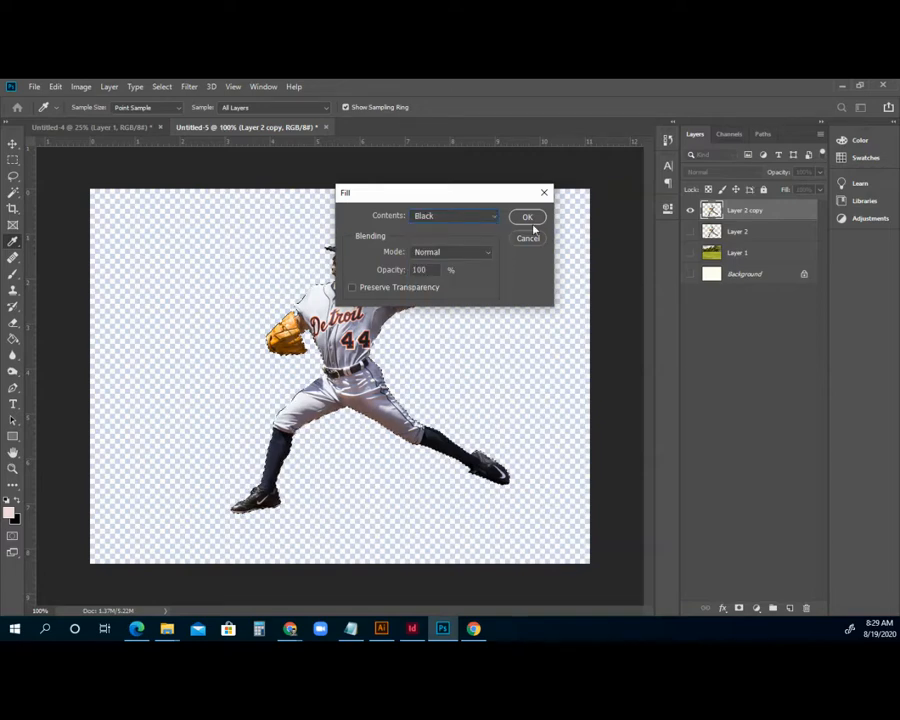
left_click(528, 217)
key("w")
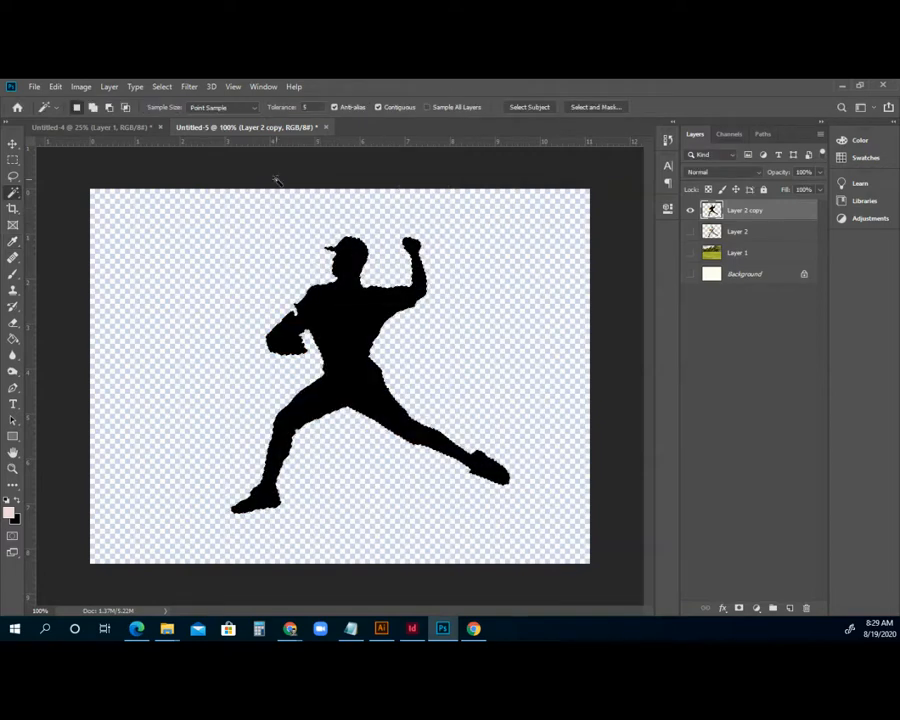
Recheck the digital shadow instructions in the Google Docs assignment and deselect the black silhouette.
key("alt+Tab")
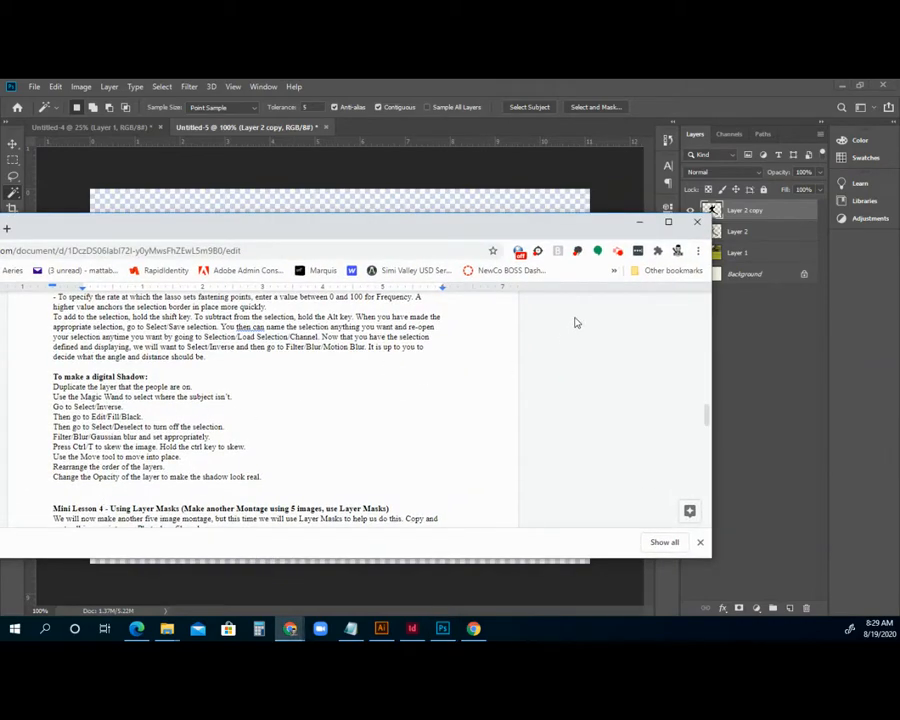
left_click(639, 221)
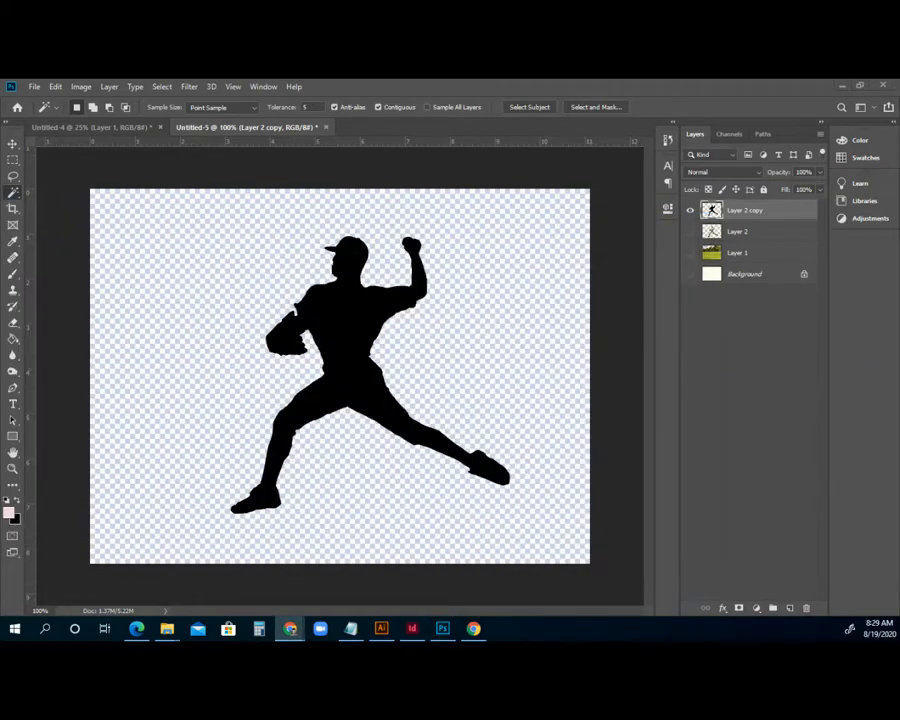
left_click(161, 86)
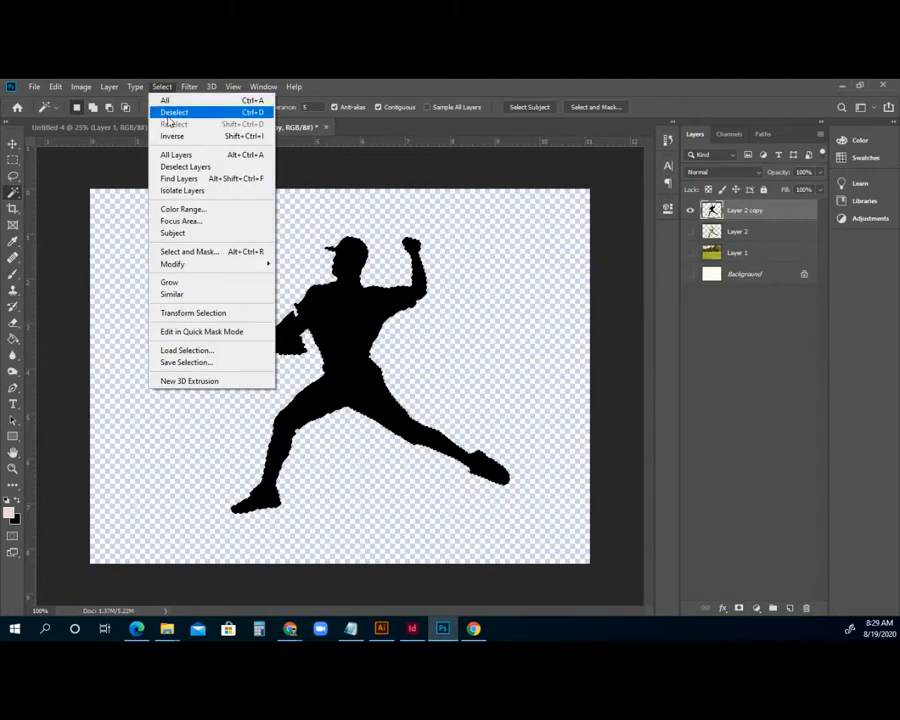
left_click(173, 112)
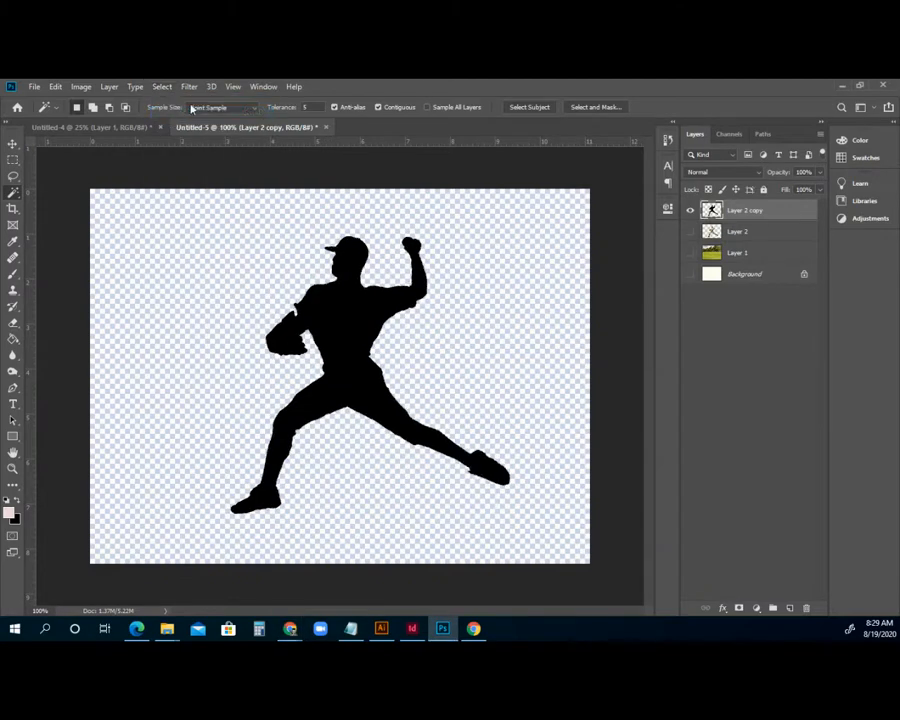
Apply a Gaussian Blur with a 3.7-pixel radius to the silhouette and show the hidden layers again.
left_click(189, 88)
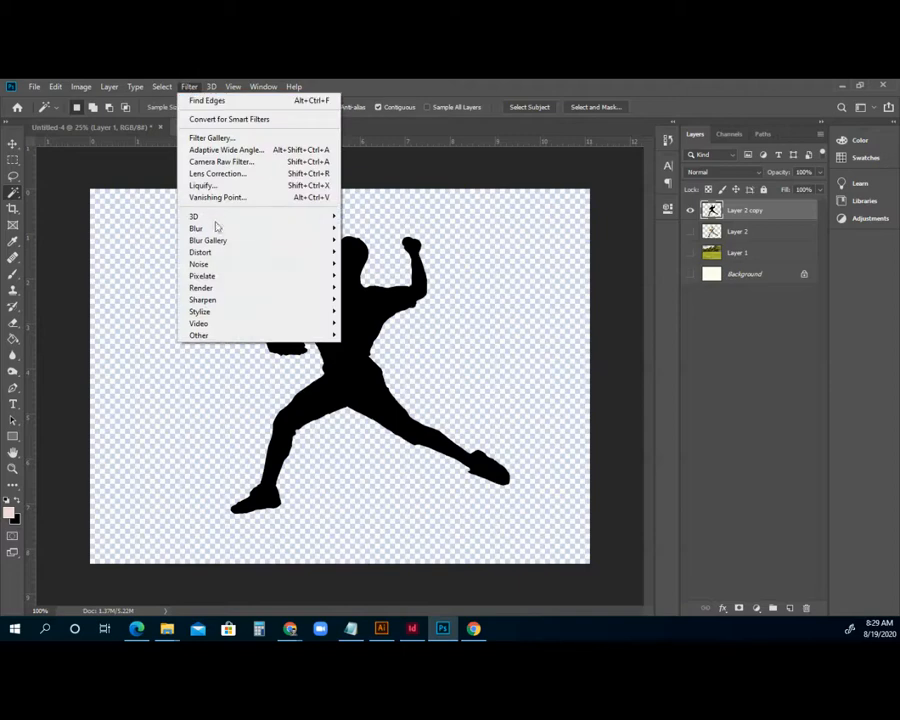
mouse_move(223, 231)
left_click(372, 275)
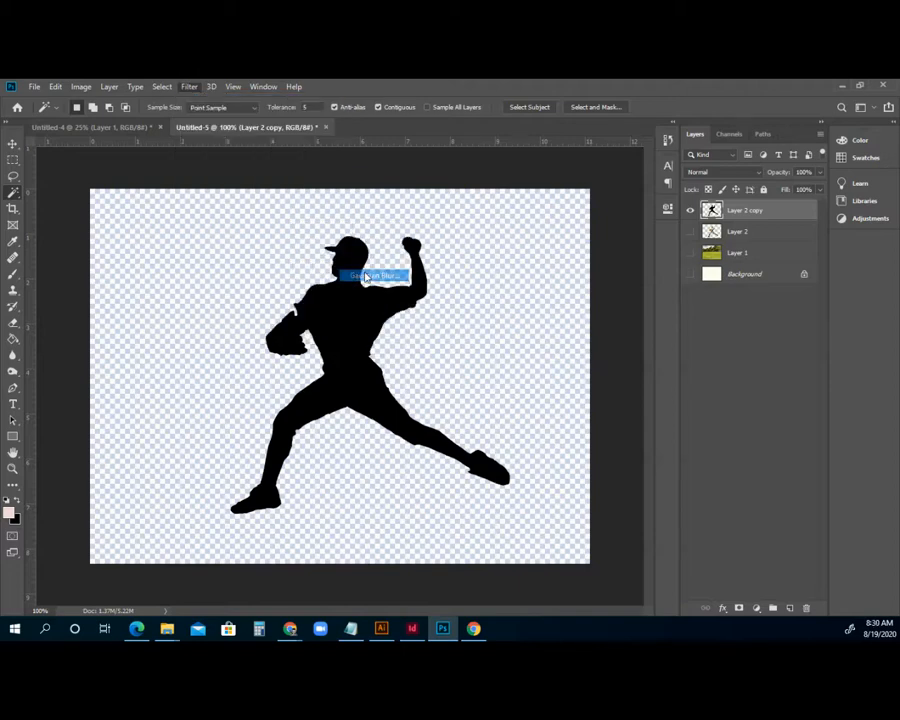
left_click_drag(362, 371, 378, 372)
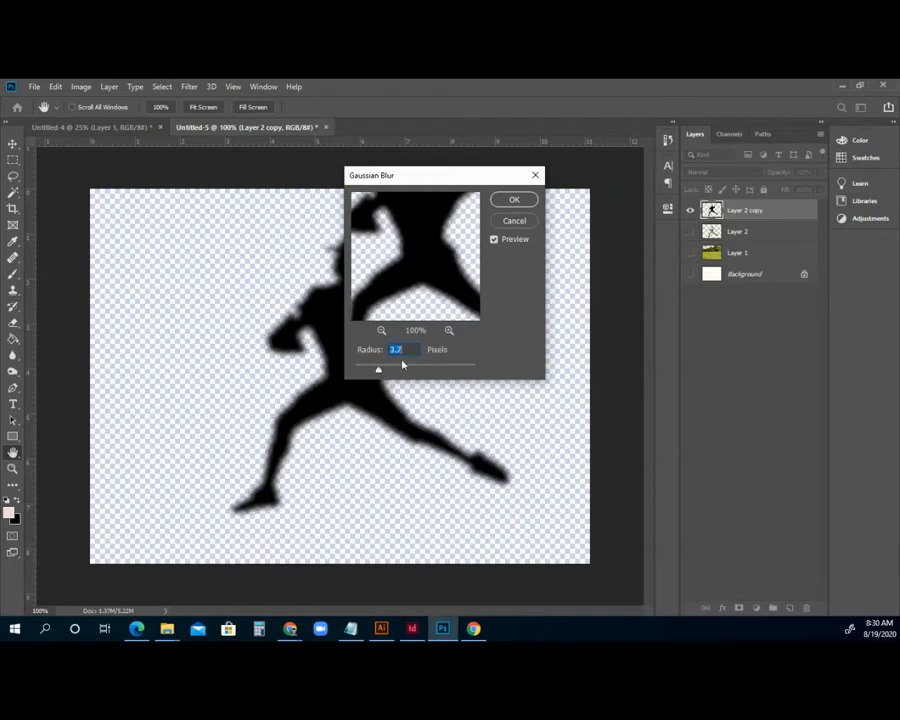
key("Return")
left_click(689, 231)
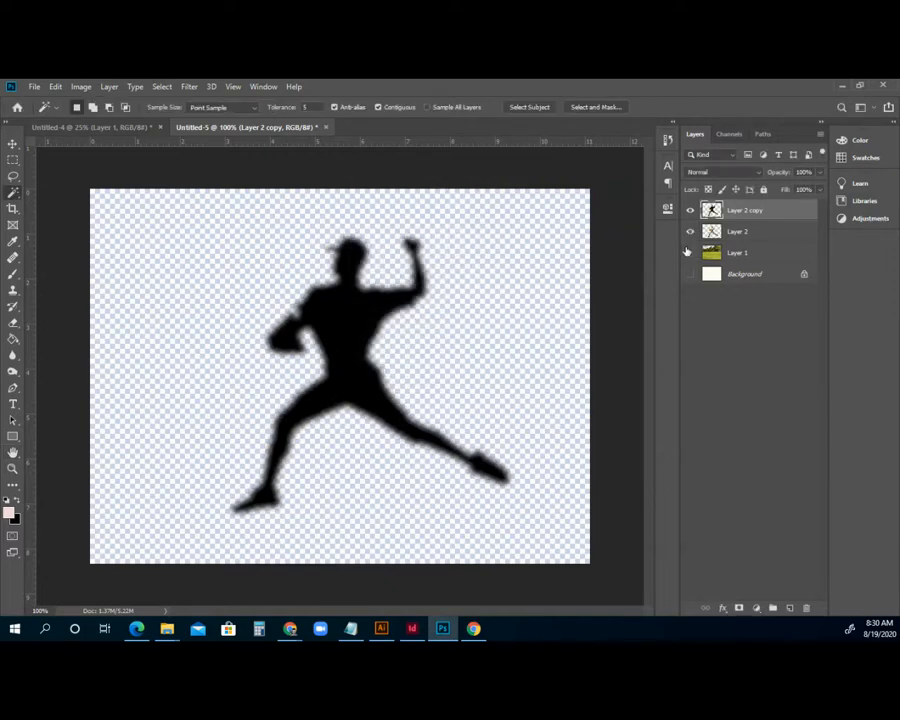
left_click(689, 252)
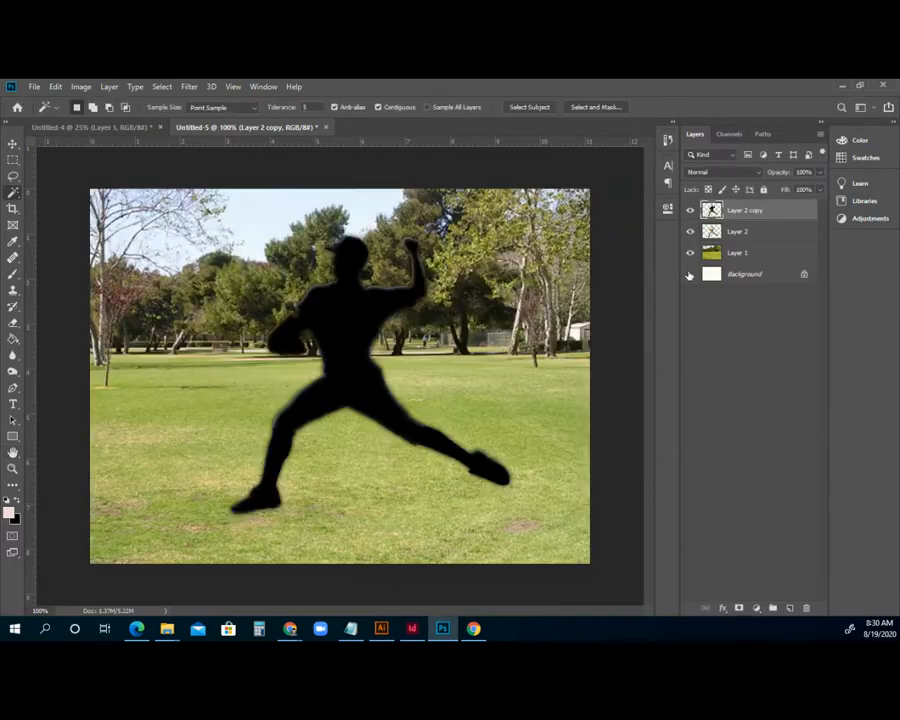
Flatten the silhouette onto the lawn with Free Transform by distorting its upper corners down to the pitcher's lower legs.
left_click(12, 143)
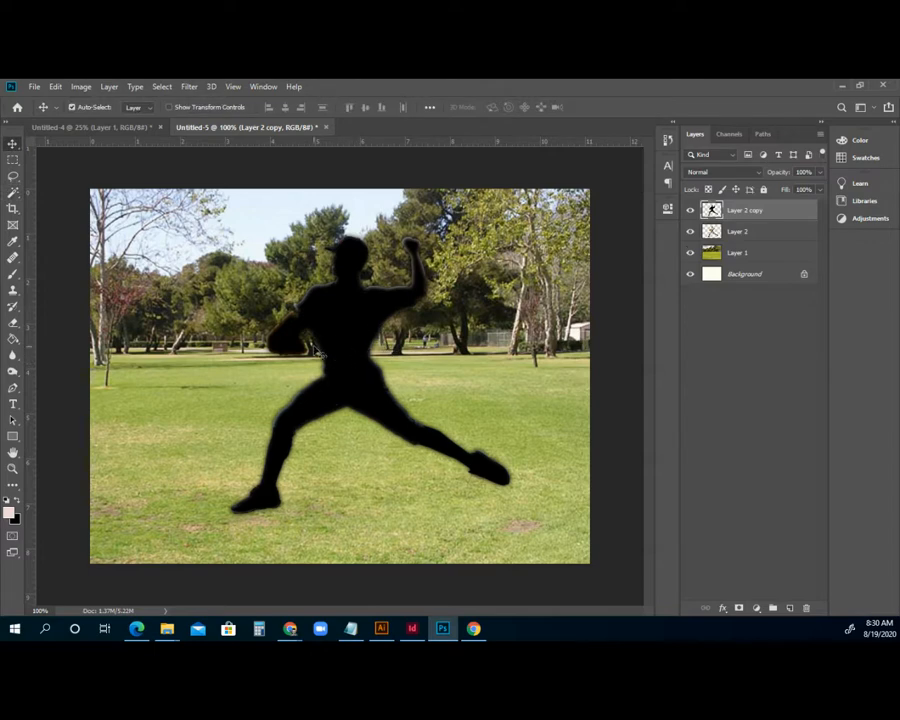
key("ctrl+t")
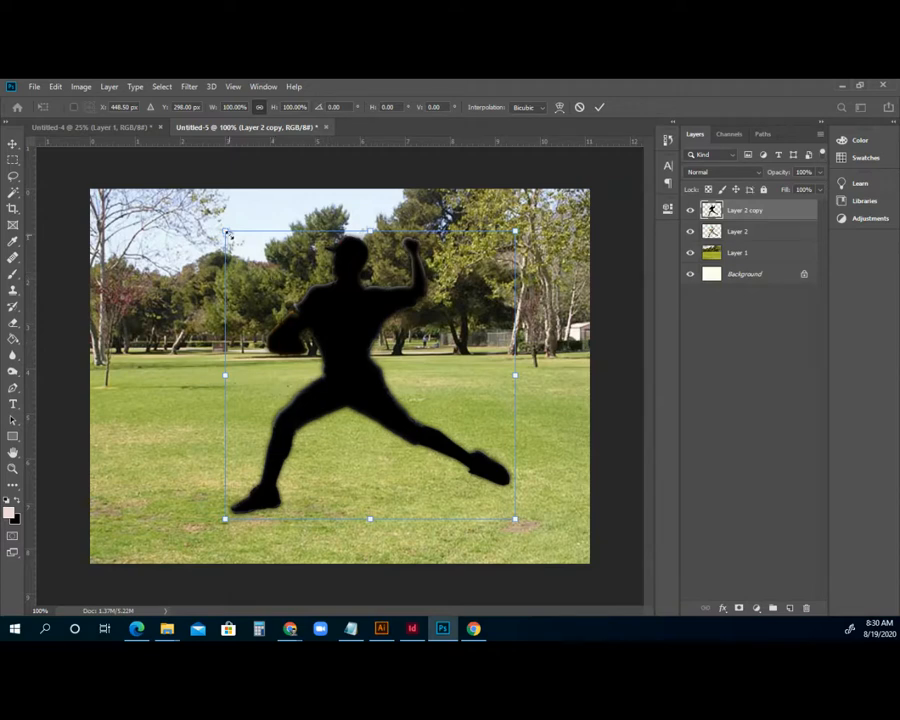
left_click_drag(226, 235, 281, 443)
left_click_drag(515, 232, 467, 449)
left_click_drag(282, 445, 275, 467)
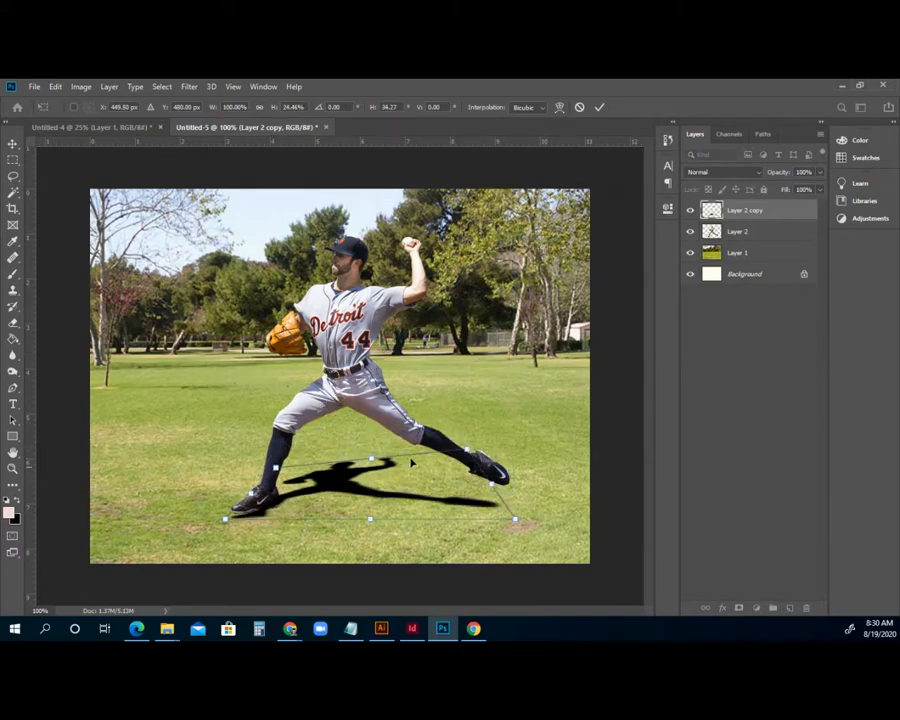
left_click_drag(467, 449, 480, 441)
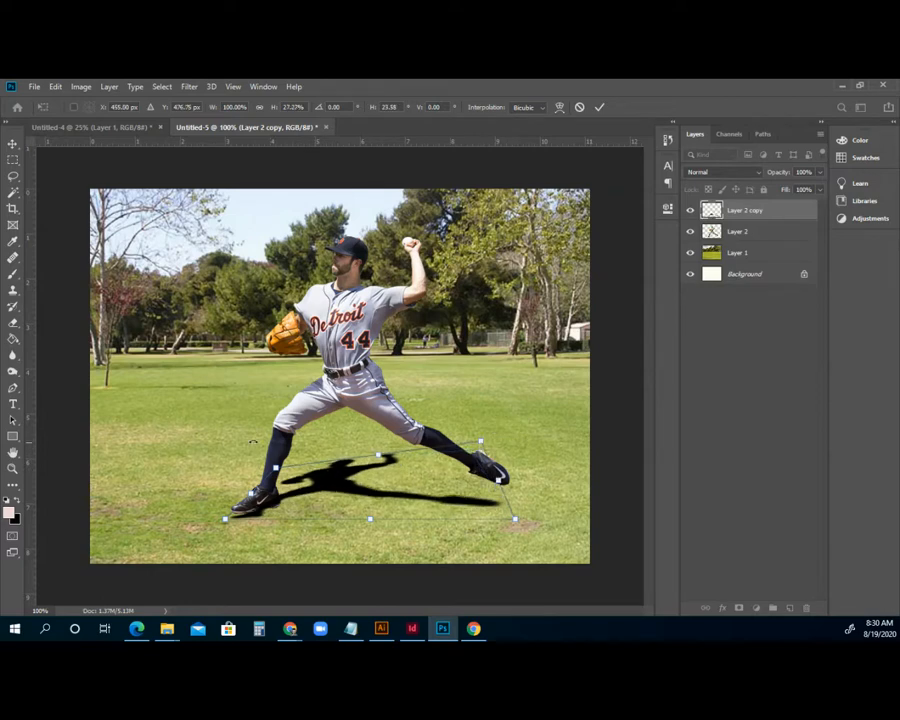
Skew the flattened shadow away from the front foot, align its feet with the pitcher's shoes, and commit the transform.
left_click_drag(275, 467, 344, 448)
left_click_drag(487, 443, 516, 428)
left_click_drag(522, 476, 521, 469)
left_click_drag(427, 472, 425, 476)
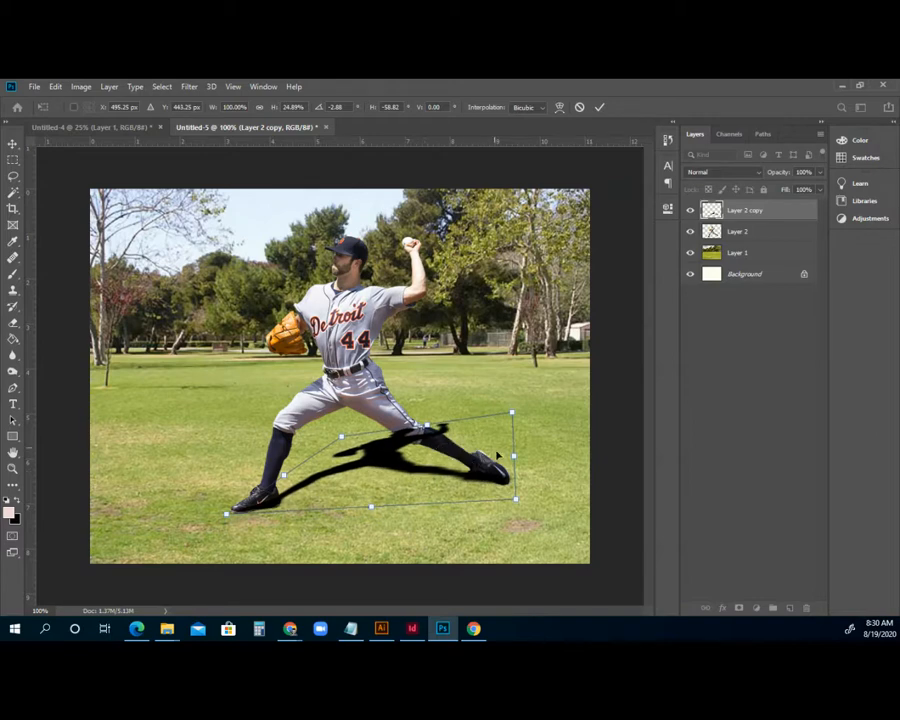
left_click_drag(511, 456, 524, 424)
key("Return")
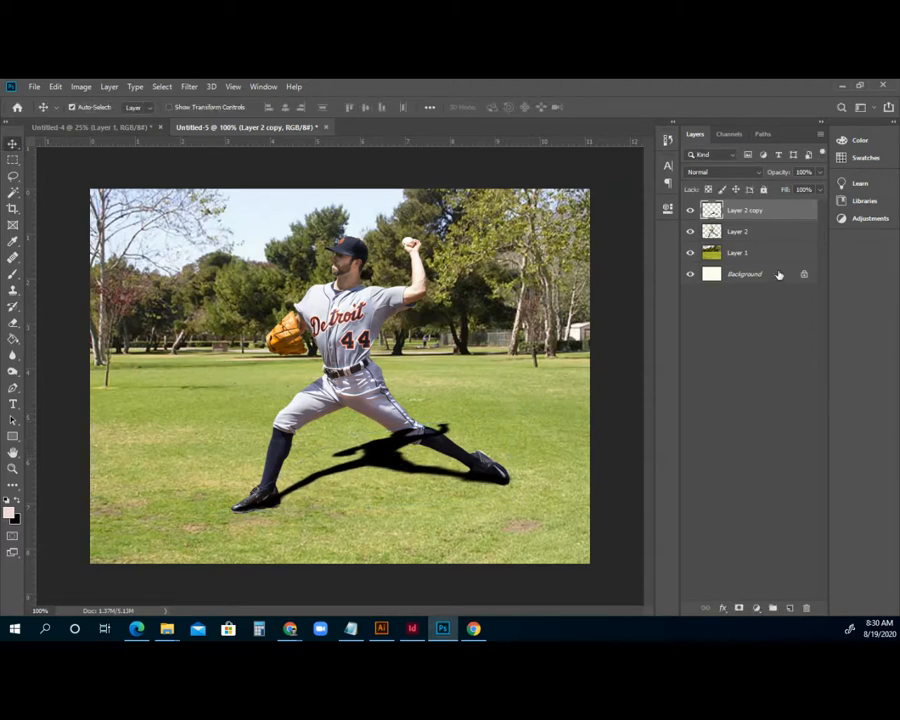
Move the shadow layer below the pitcher's layer and reduce its opacity to 52%.
left_click_drag(787, 216, 787, 245)
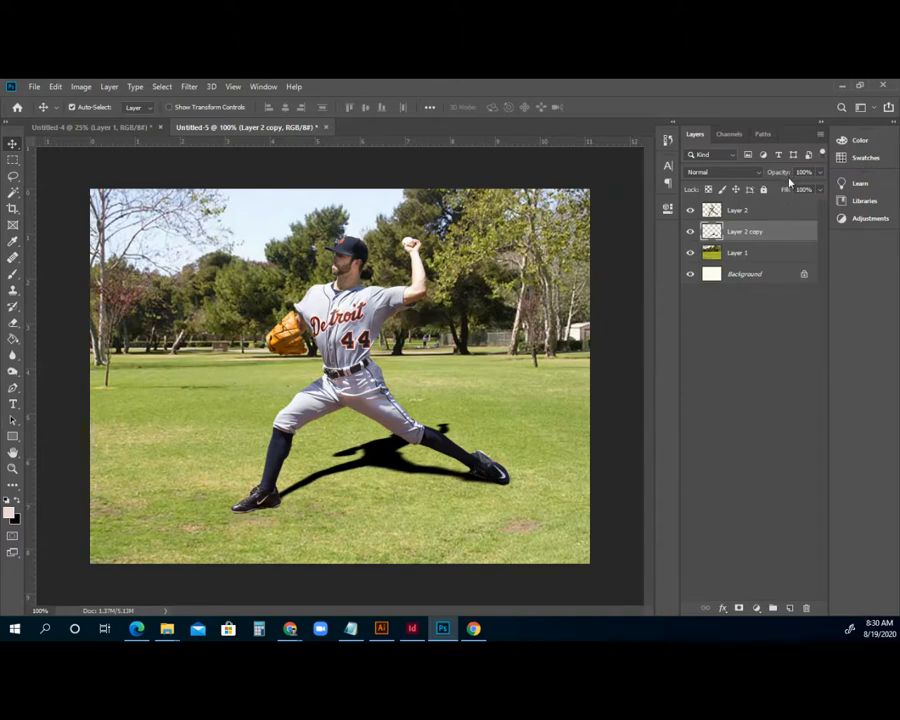
left_click_drag(818, 178, 792, 191)
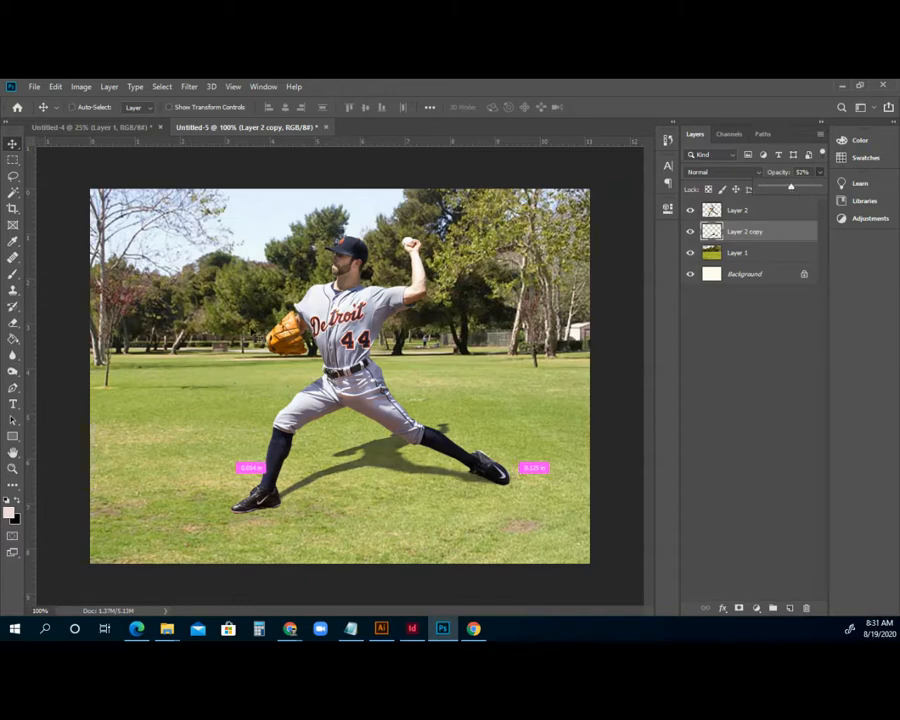
Readjust the shadow's shape with Free Transform to meet the pitcher's rear shoe and set its opacity to 62%.
key("ctrl+t")
mouse_move(519, 427)
left_mouse_down()
mouse_move(521, 456)
mouse_move(530, 445)
mouse_move(506, 438)
left_mouse_up()
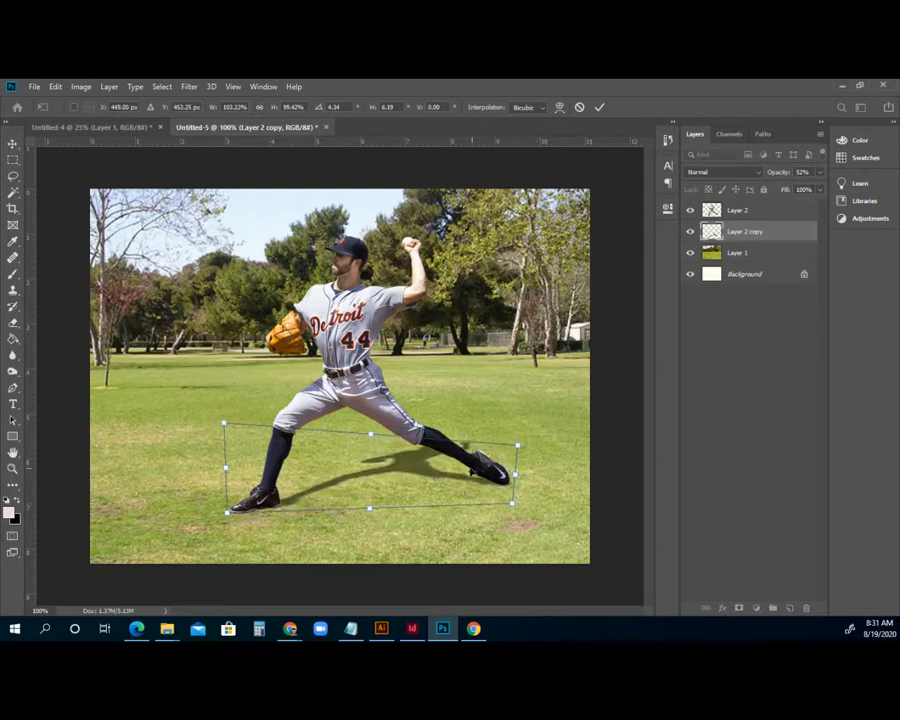
key("Return")
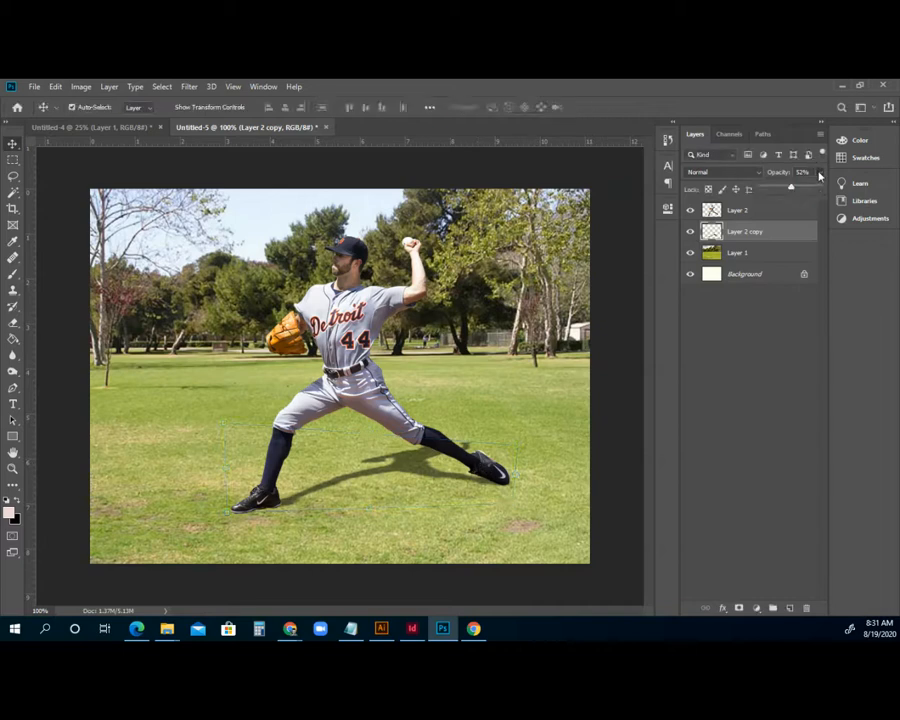
left_click_drag(796, 188, 797, 189)
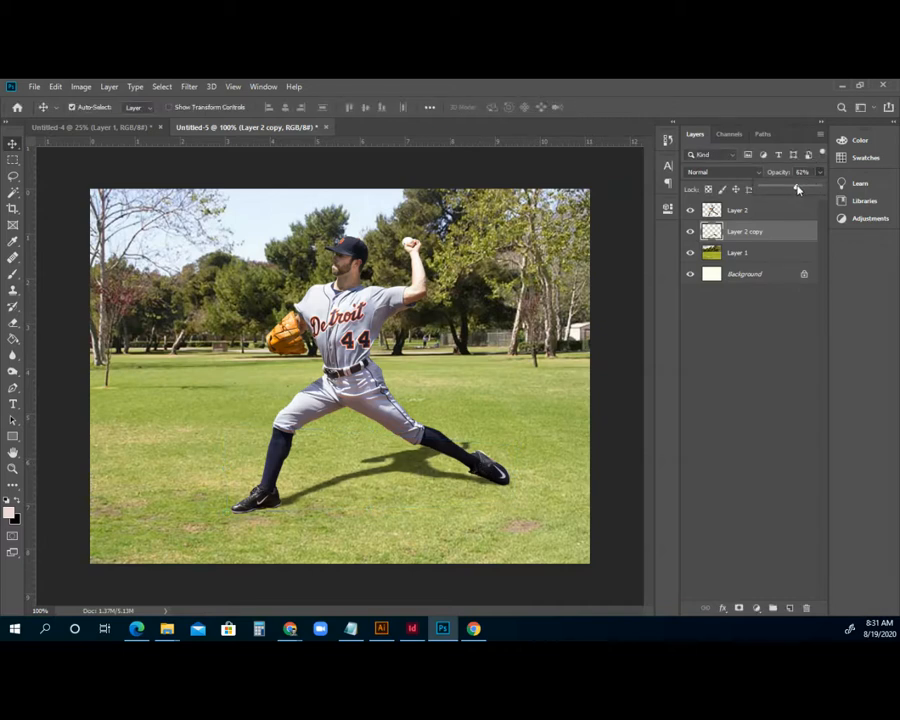
Soften the pitcher's shadow layer with a Gaussian Blur of 1.9 pixels radius.
left_click(186, 87)
mouse_move(318, 231)
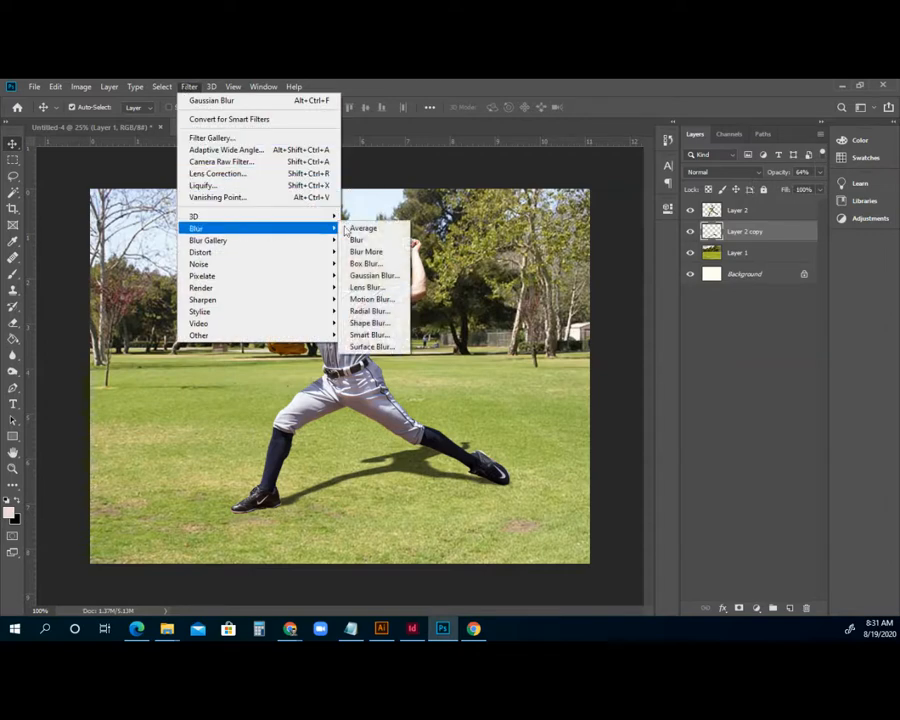
left_click(374, 275)
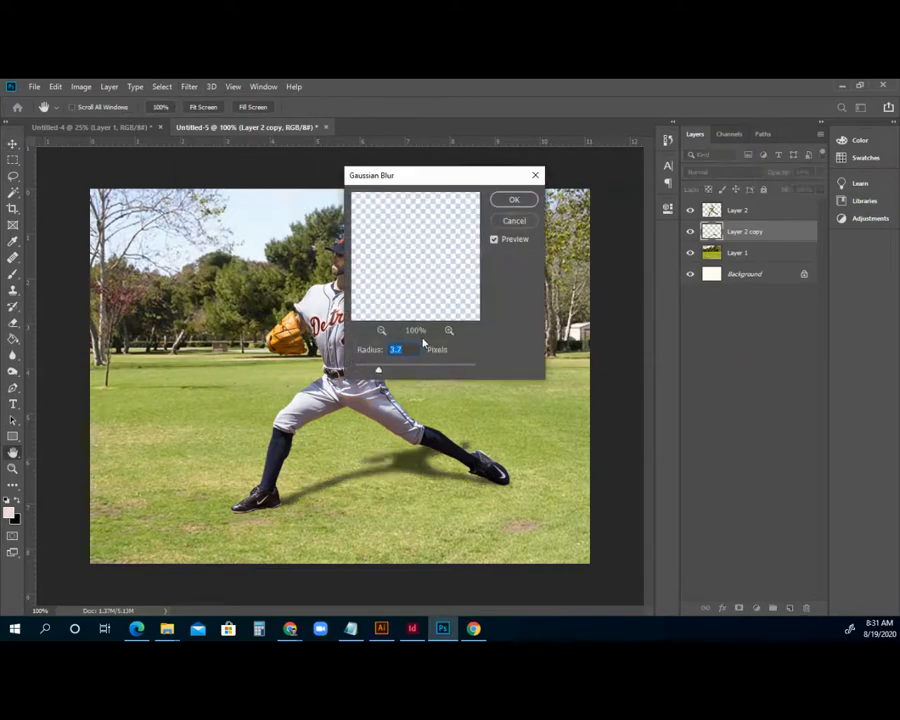
left_click_drag(380, 372, 368, 374)
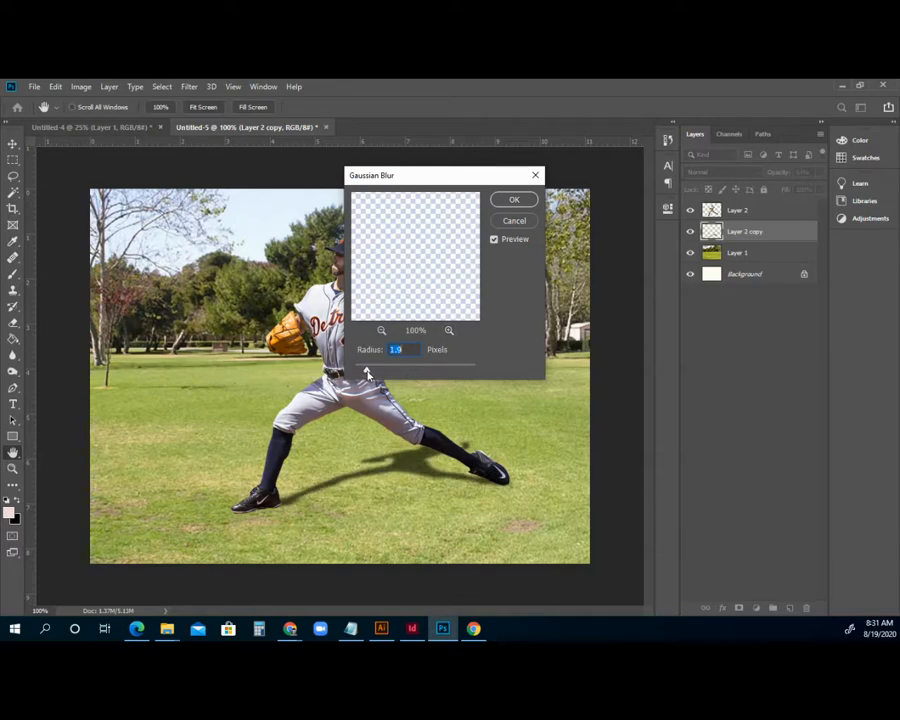
left_click(525, 202)
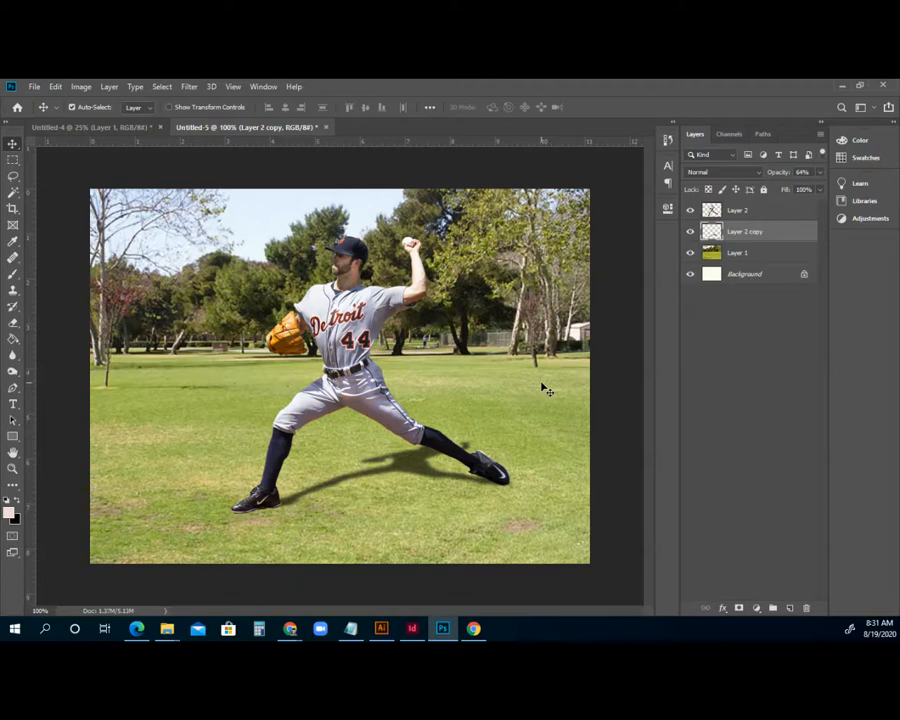
left_click(13, 176)
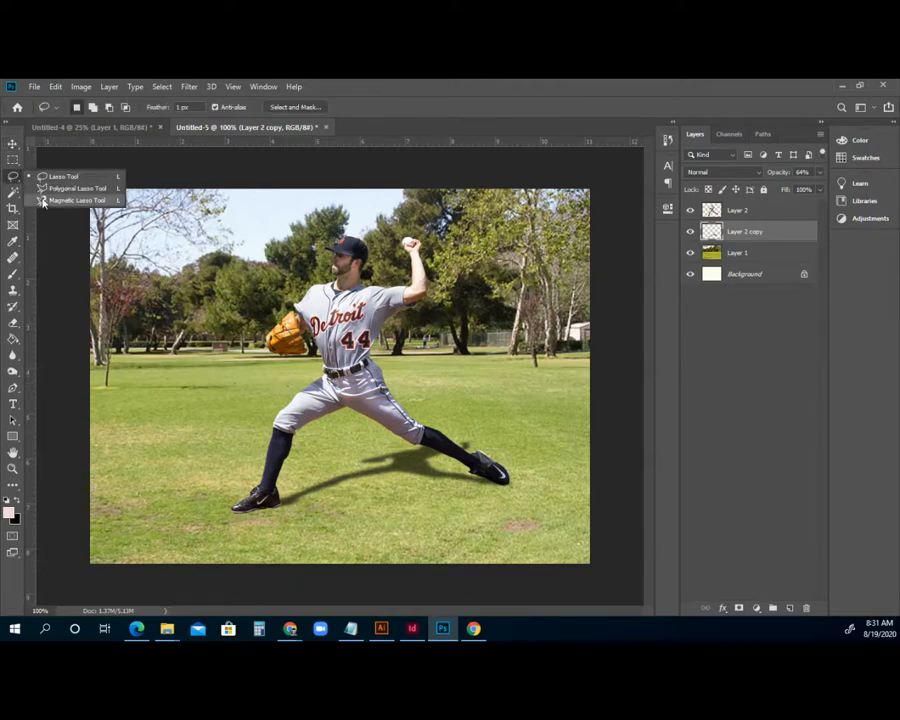
key("Escape")
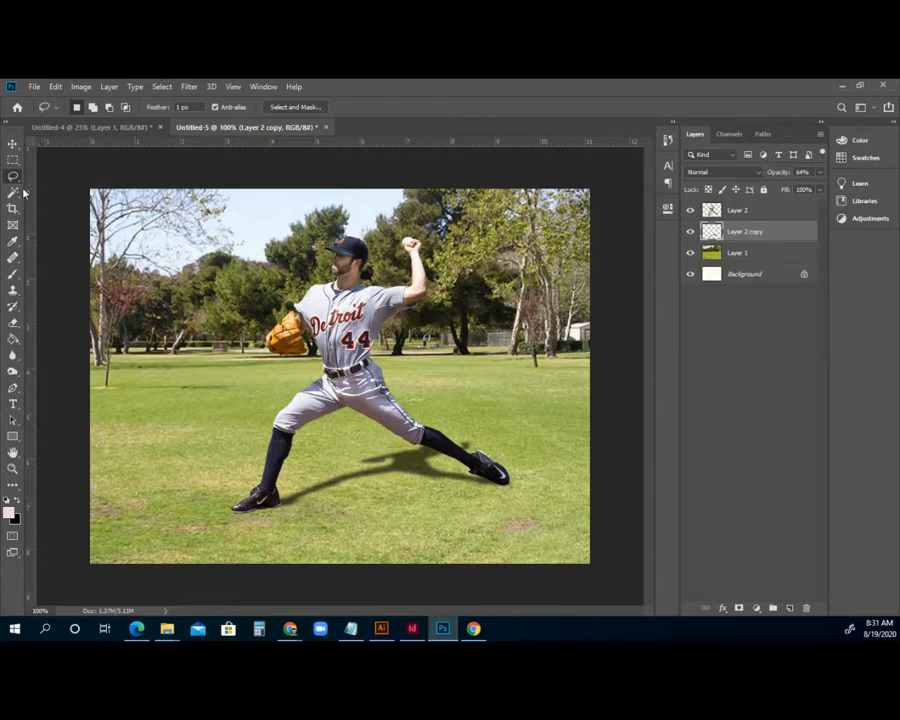